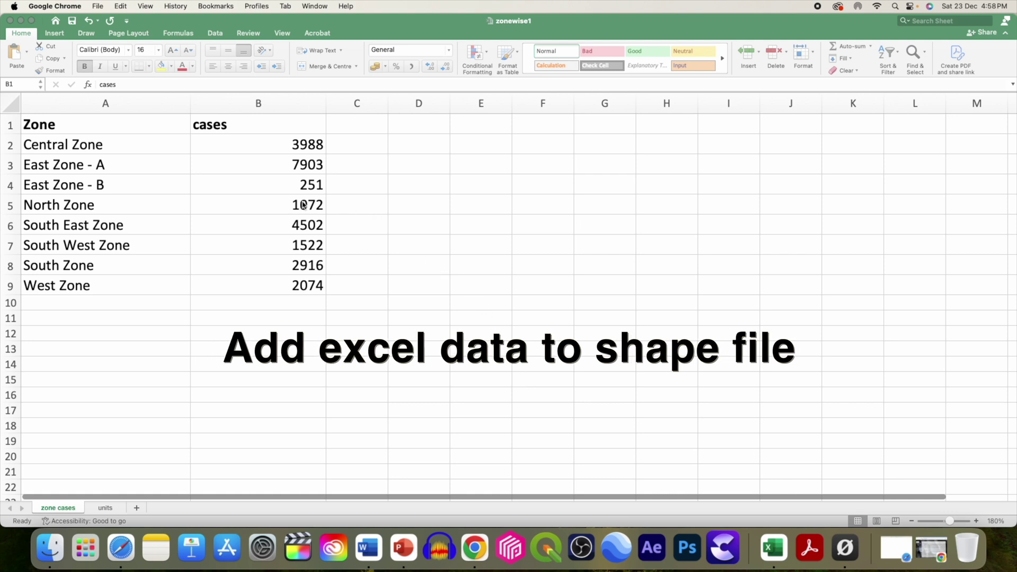
Bring the zonewise1 Excel workbook, listing case counts for eight zones, to the front
click(80, 126)
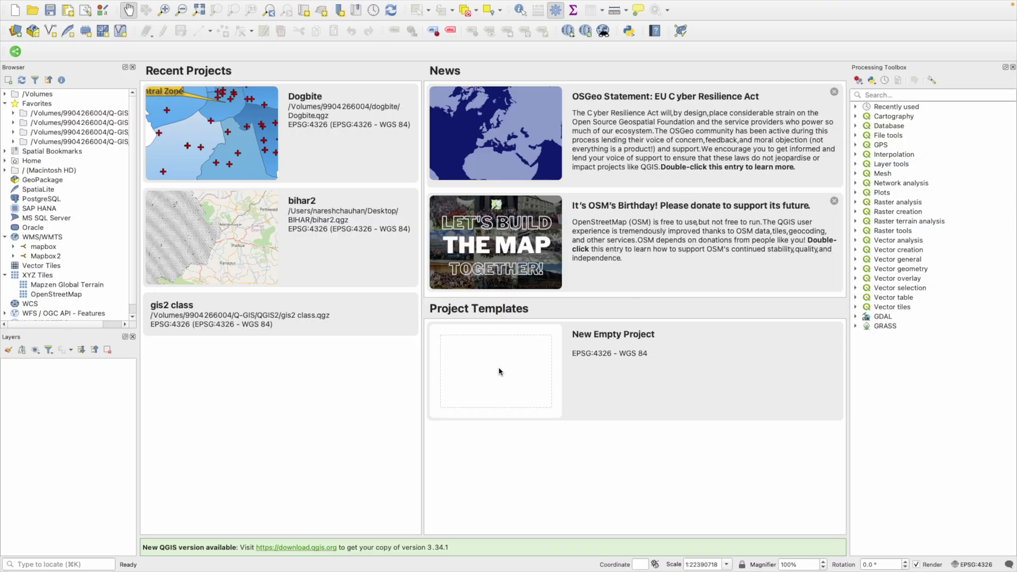
Start a new project and add the map layer from SMC_ZONE's map.kml to the canvas
click(499, 370)
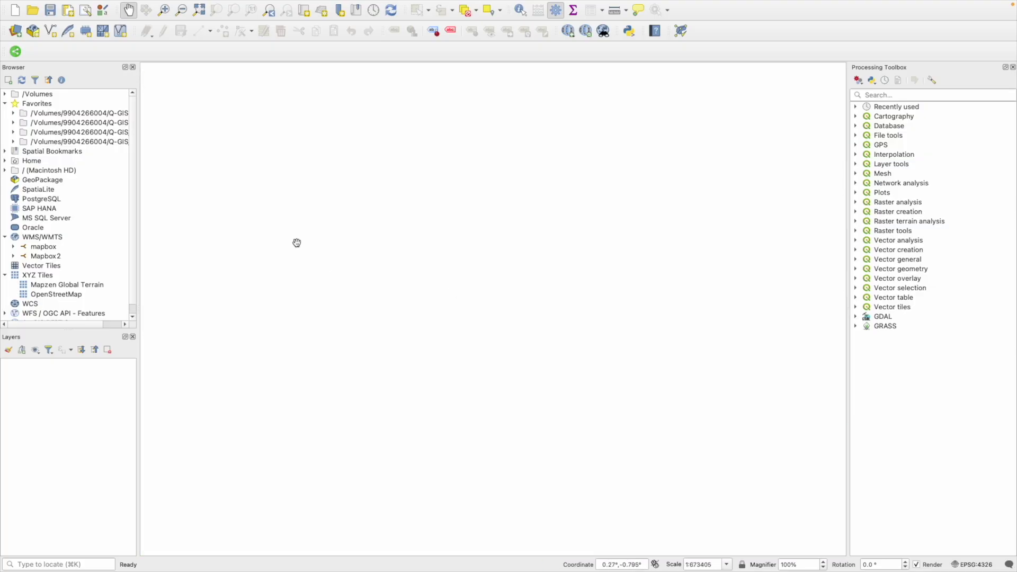
click(6, 105)
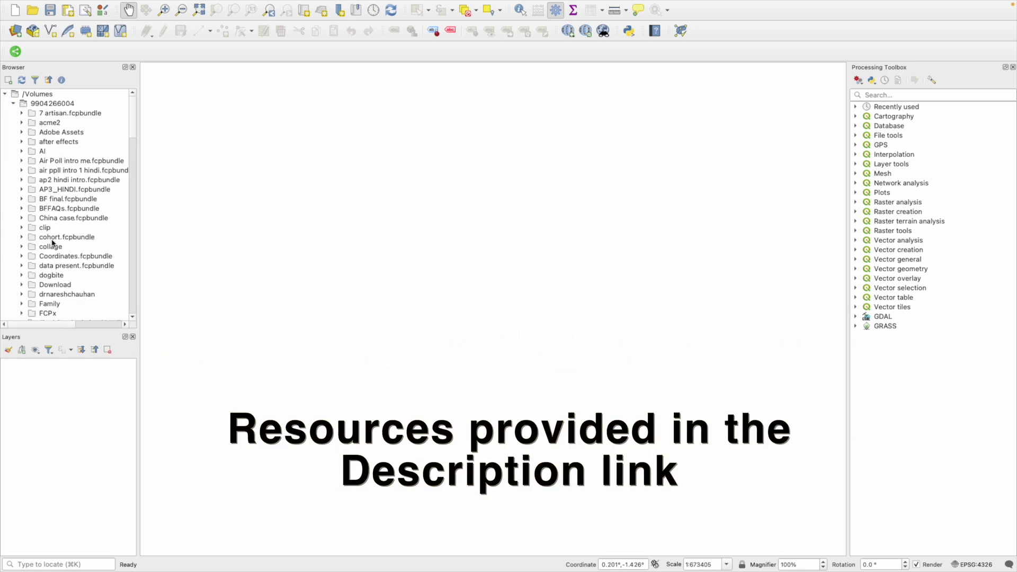
scroll(71, 272, down, 4)
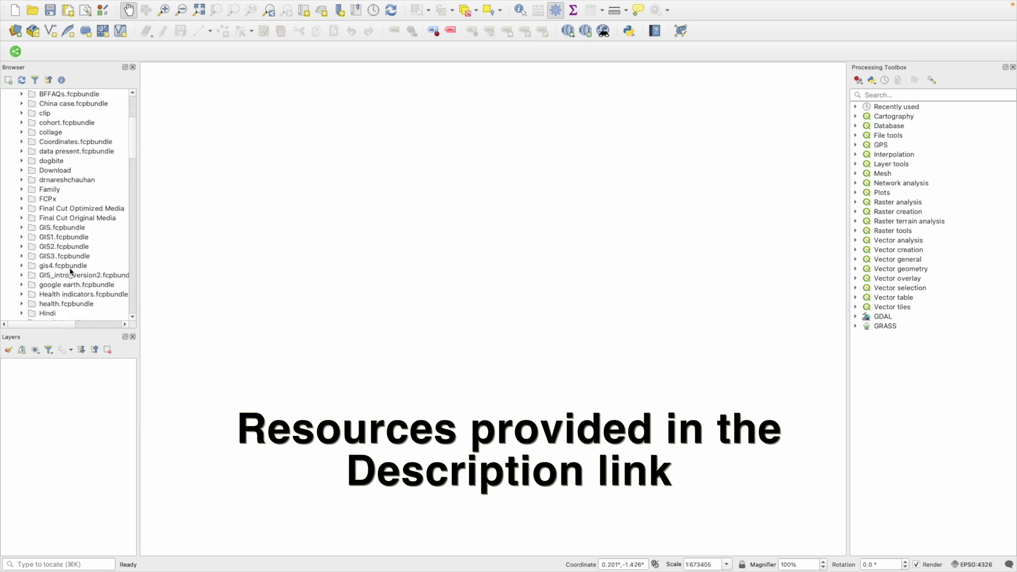
scroll(72, 268, down, 8)
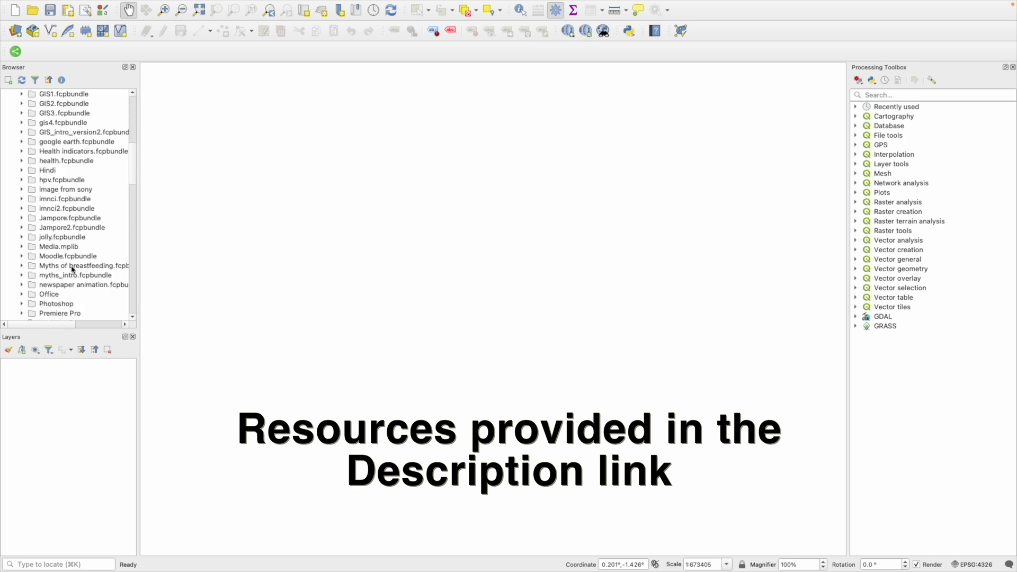
scroll(72, 268, down, 2)
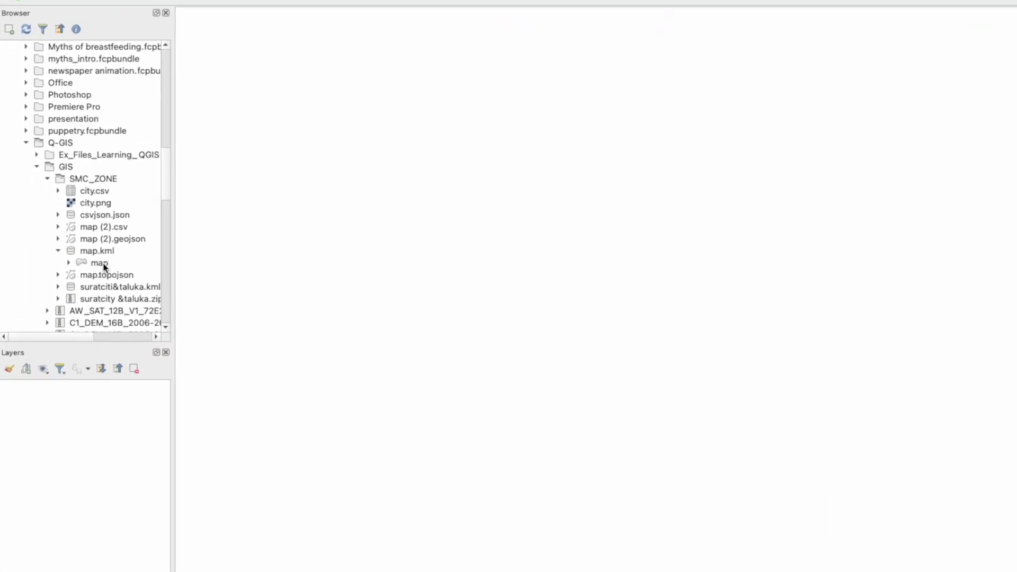
drag(88, 263, 261, 285)
drag(411, 291, 411, 291)
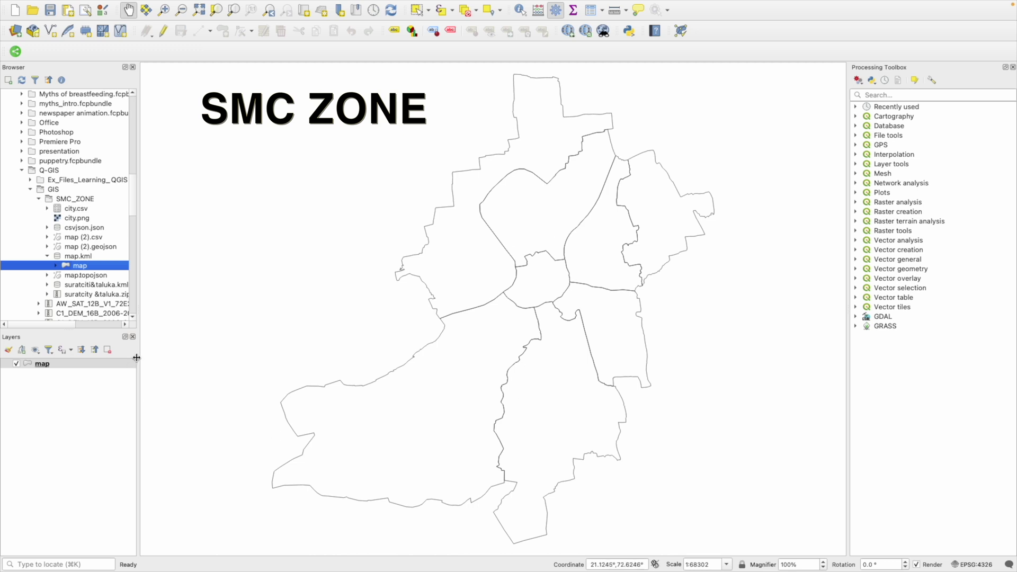
Open the map layer's attribute table to view its eight zone names
right_click(43, 365)
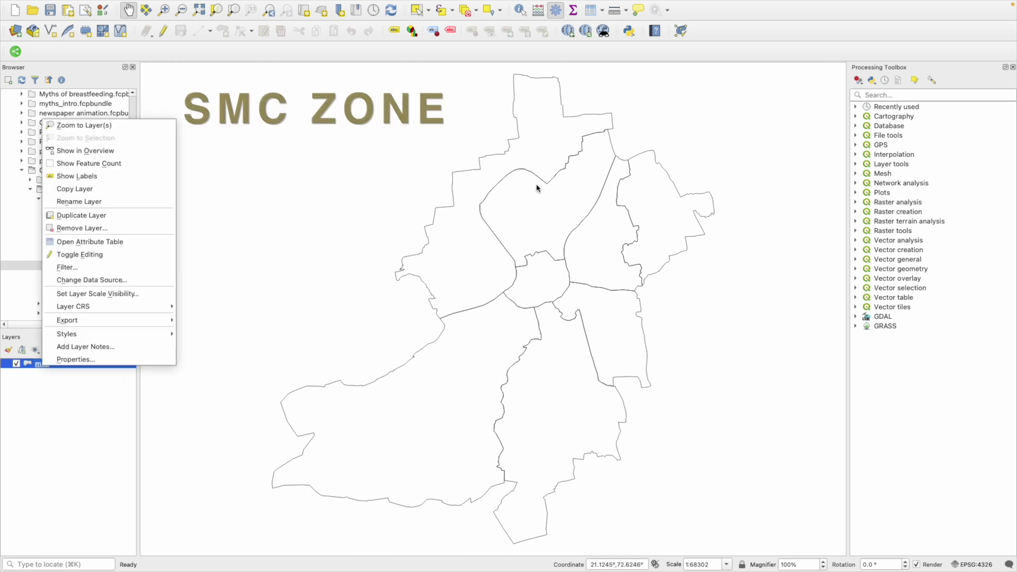
click(425, 401)
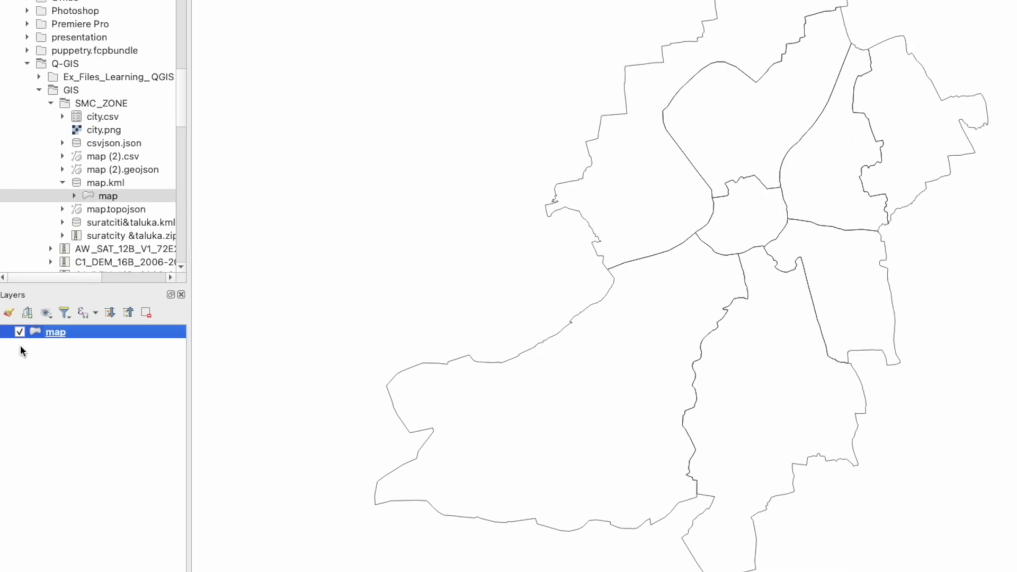
right_click(49, 333)
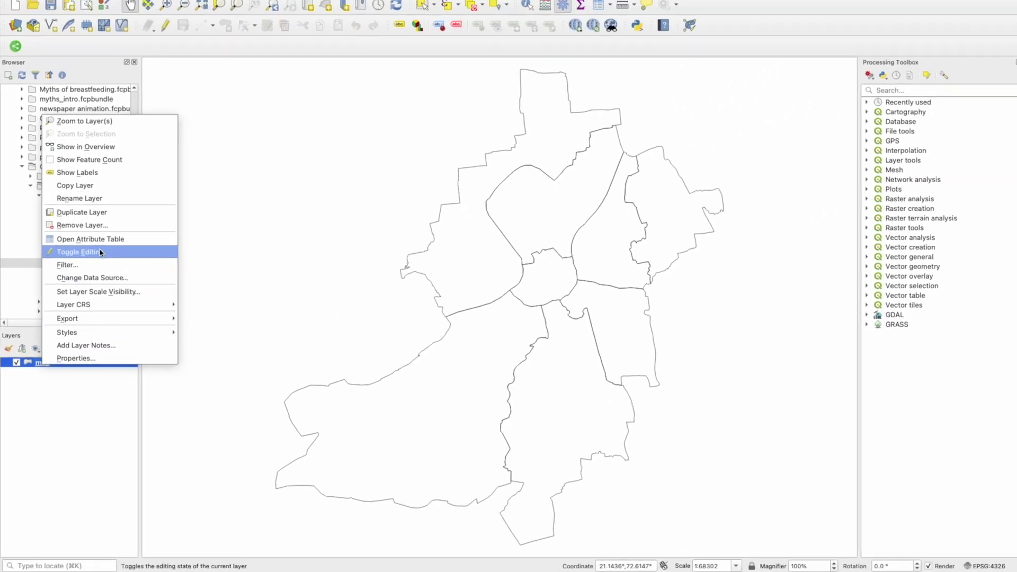
click(100, 243)
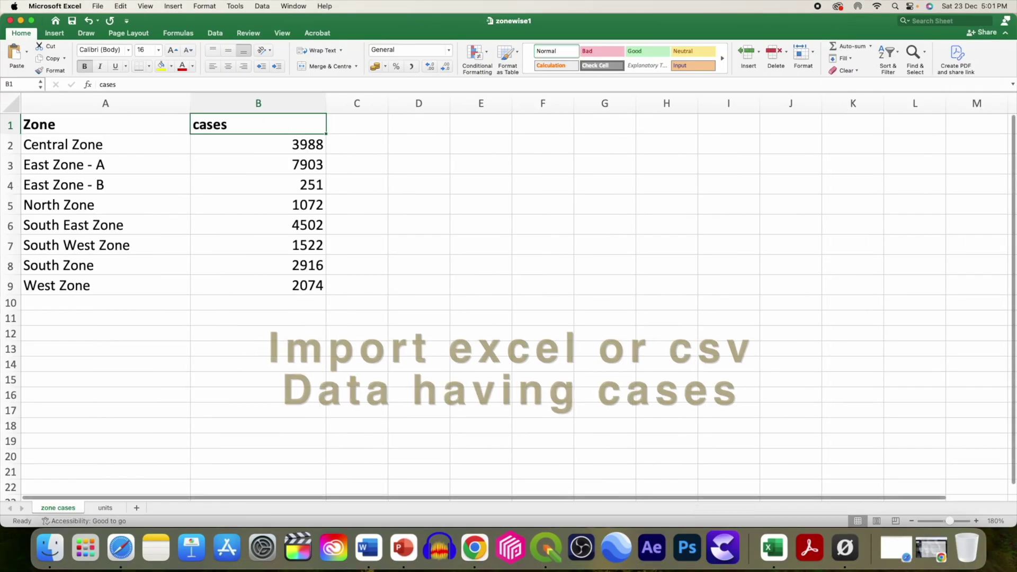
Close Excel and add the zonewise1 workbook's zone cases sheet as a layer
click(9, 23)
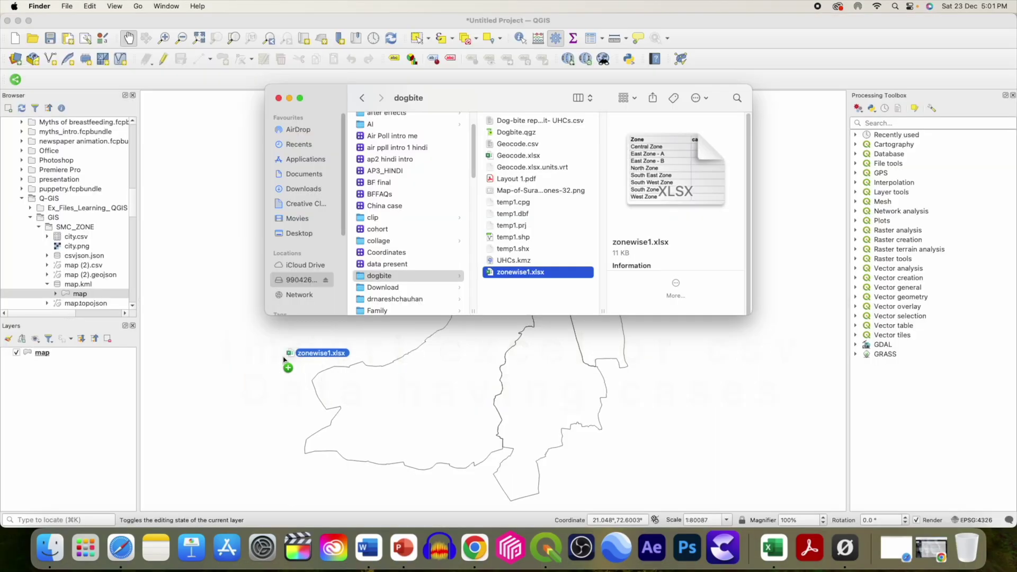
drag(288, 355, 48, 401)
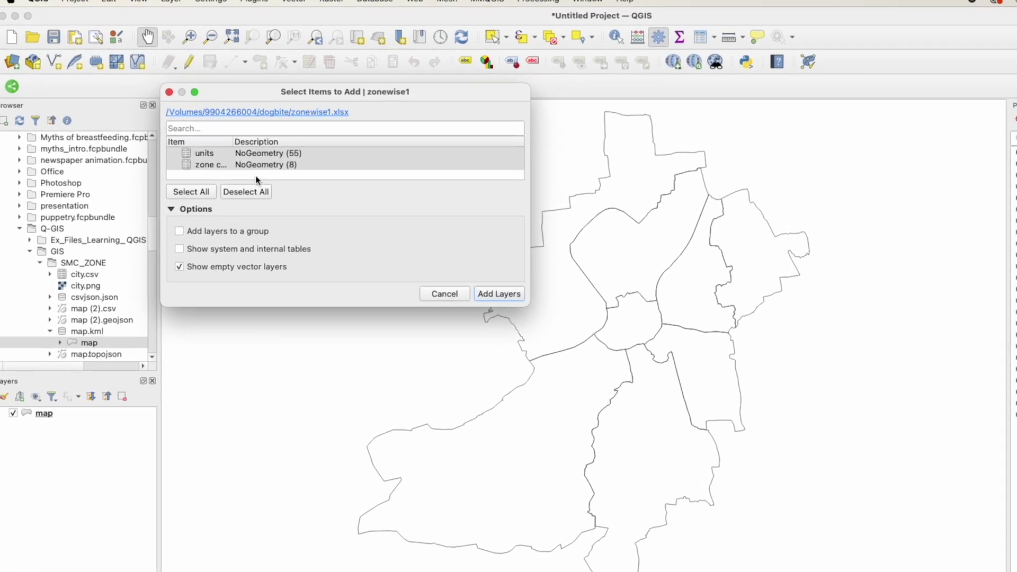
click(224, 147)
click(612, 355)
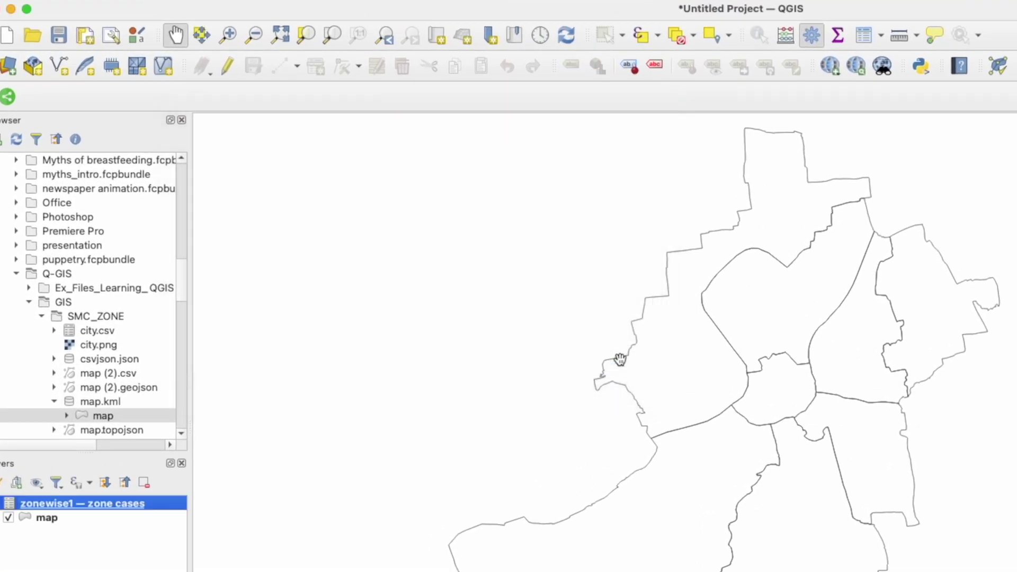
Check the zone cases table's eight Zone names, then close it
right_click(64, 503)
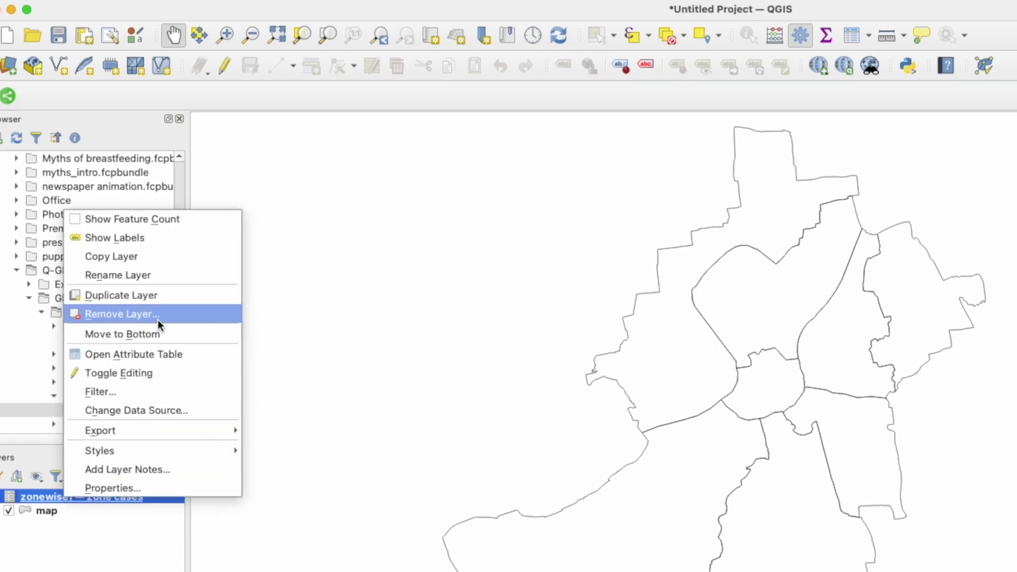
click(157, 356)
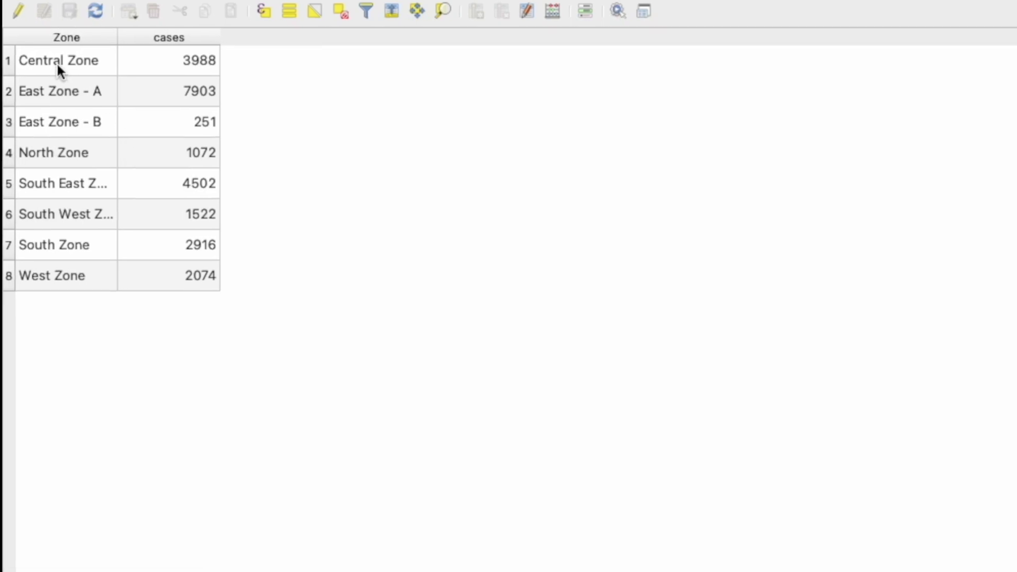
mouse_move(14, 39)
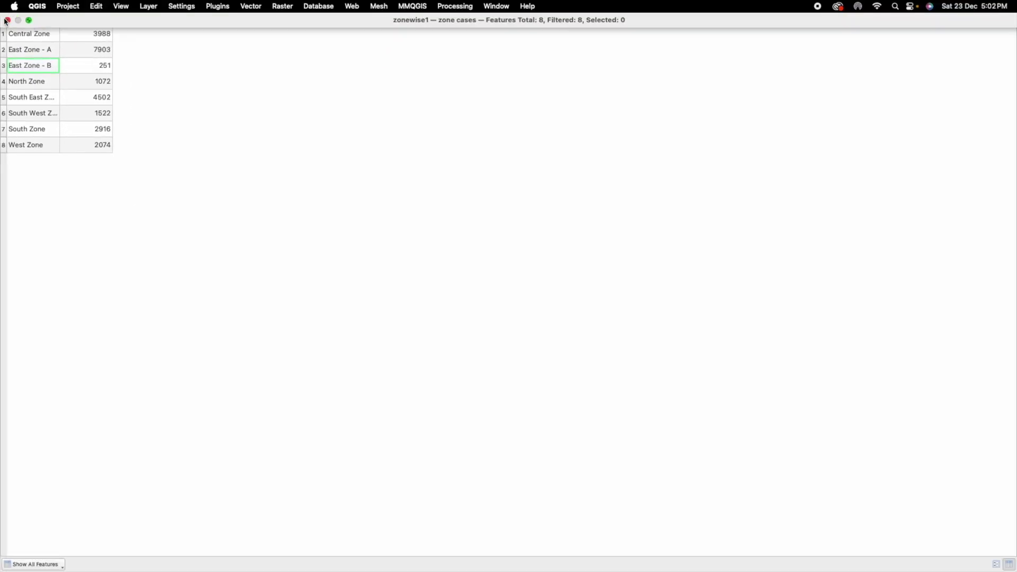
click(6, 20)
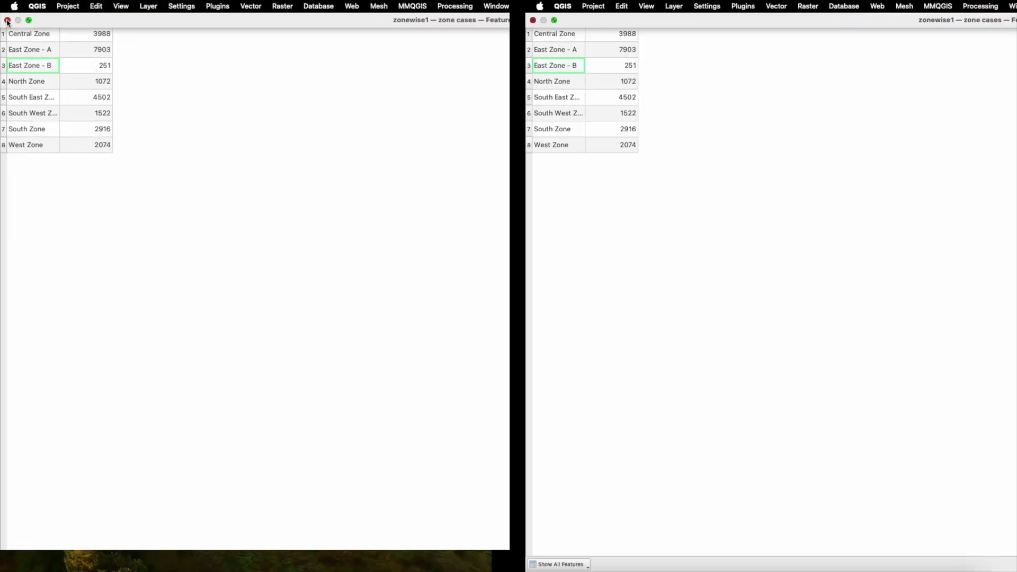
click(42, 362)
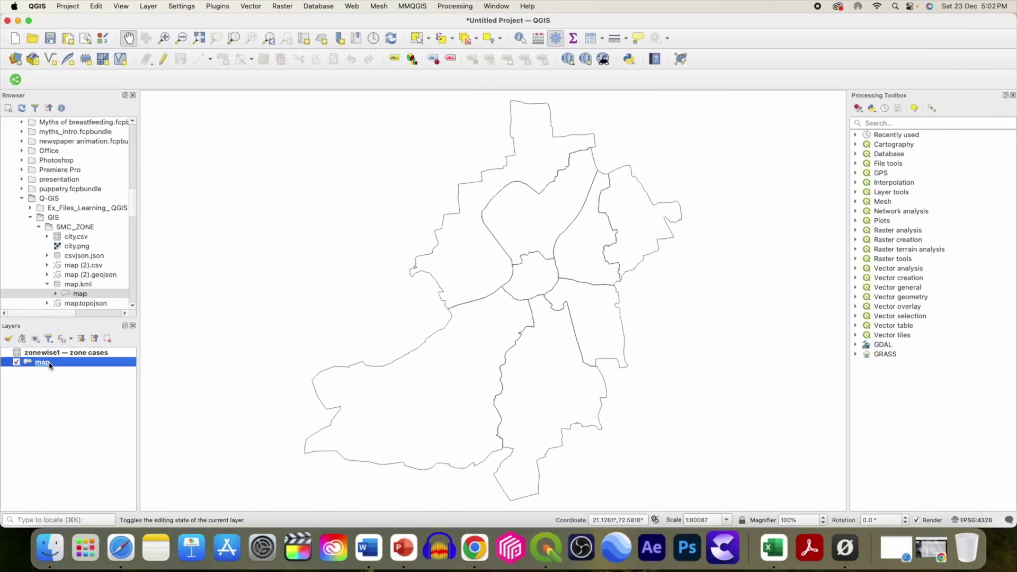
right_click(52, 365)
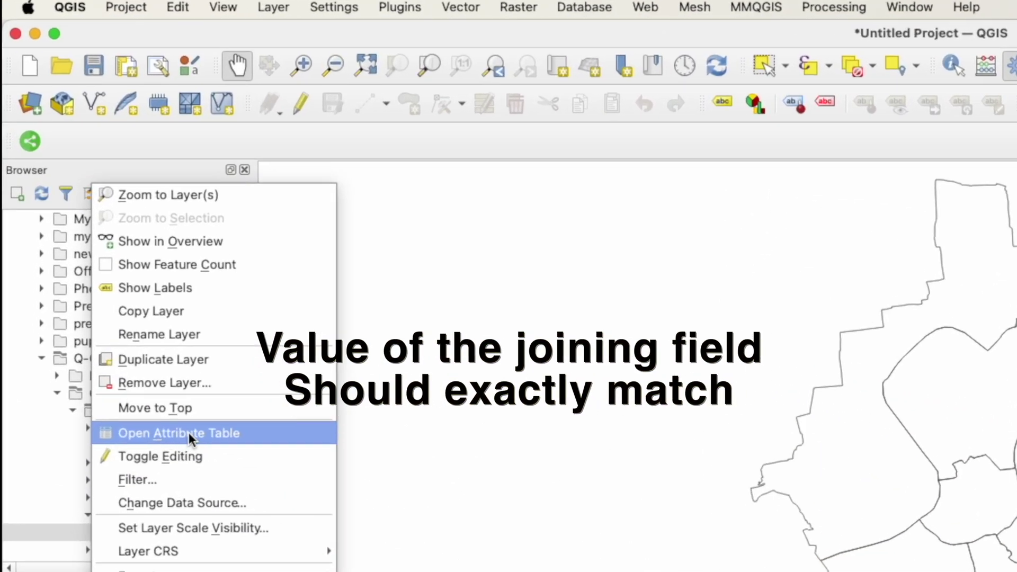
Review the map layer's zone names and go to its Joins properties
click(188, 434)
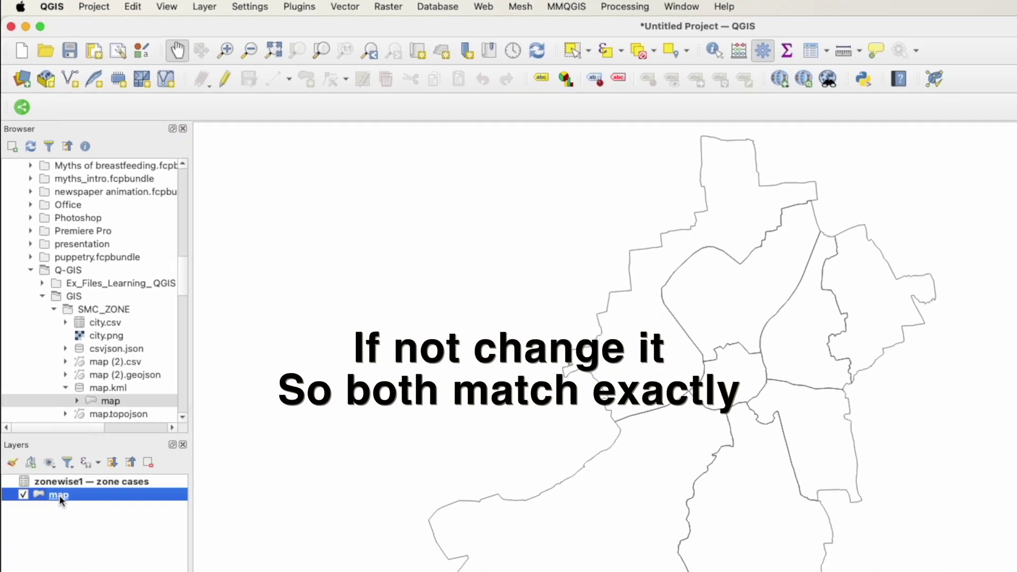
right_click(60, 495)
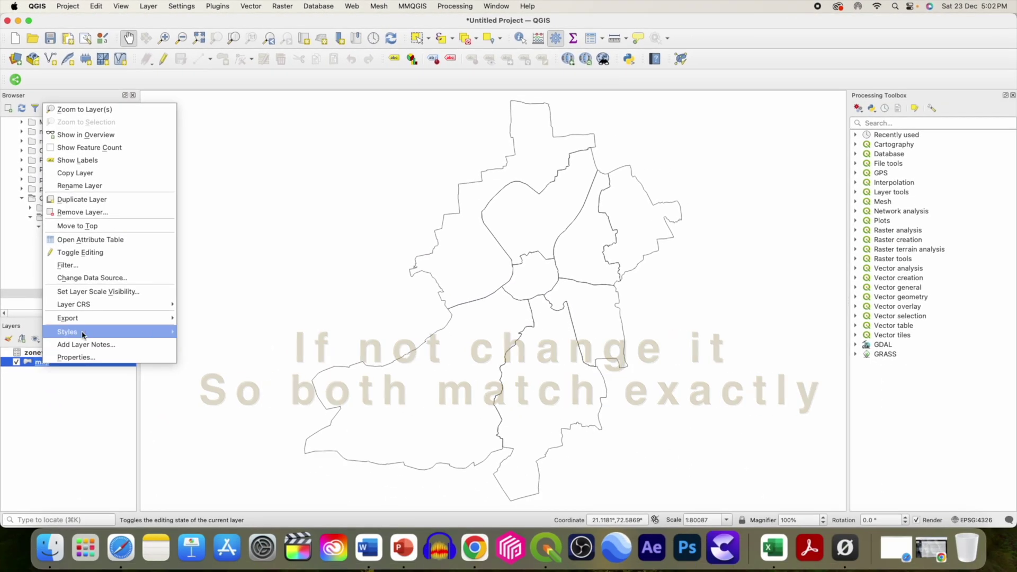
click(82, 359)
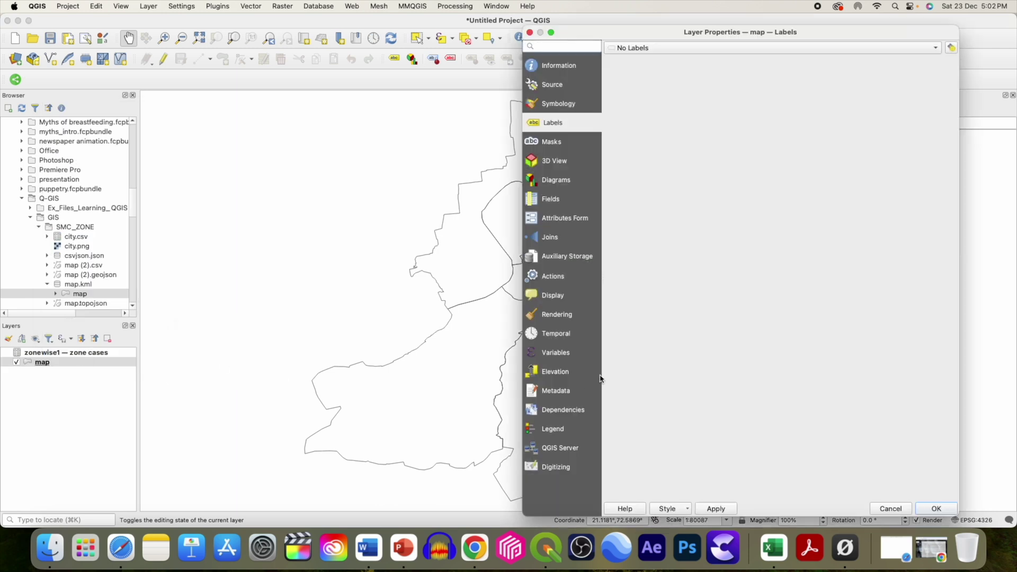
click(564, 241)
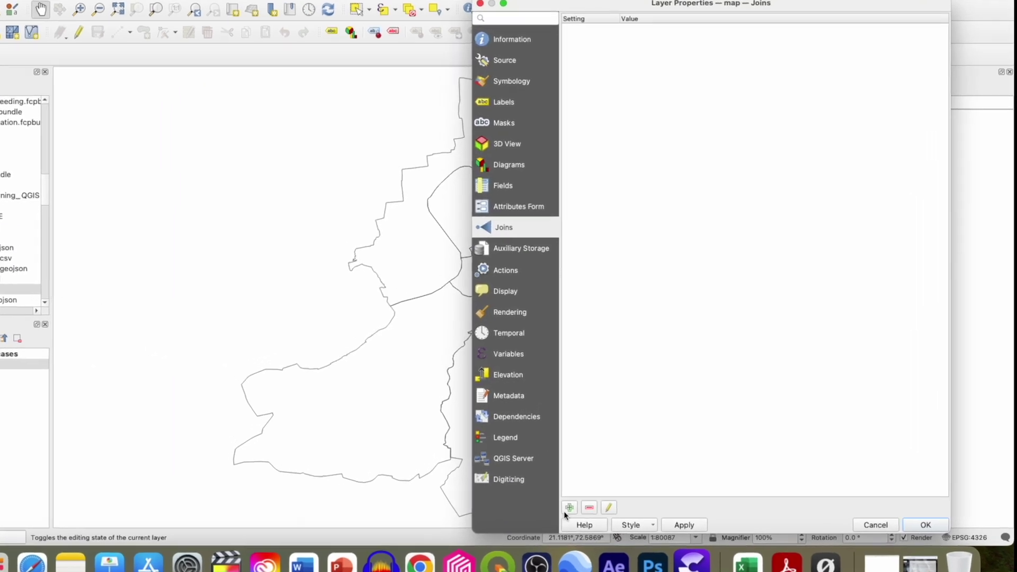
Add a join from zonewise1 — zone cases on Zone to the map's Name field, selecting joined fields
click(546, 518)
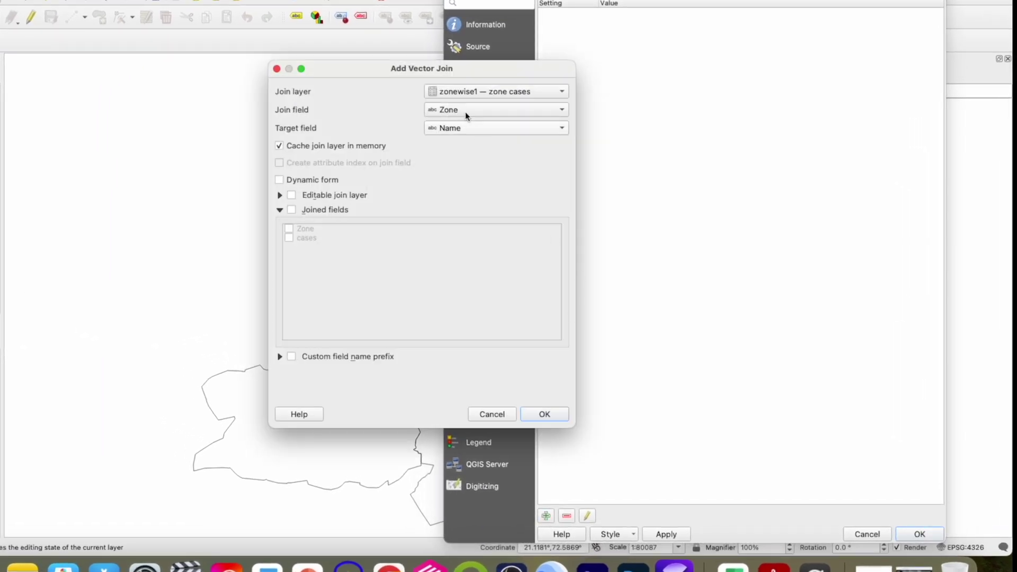
click(465, 93)
click(469, 93)
click(460, 111)
click(462, 109)
click(465, 128)
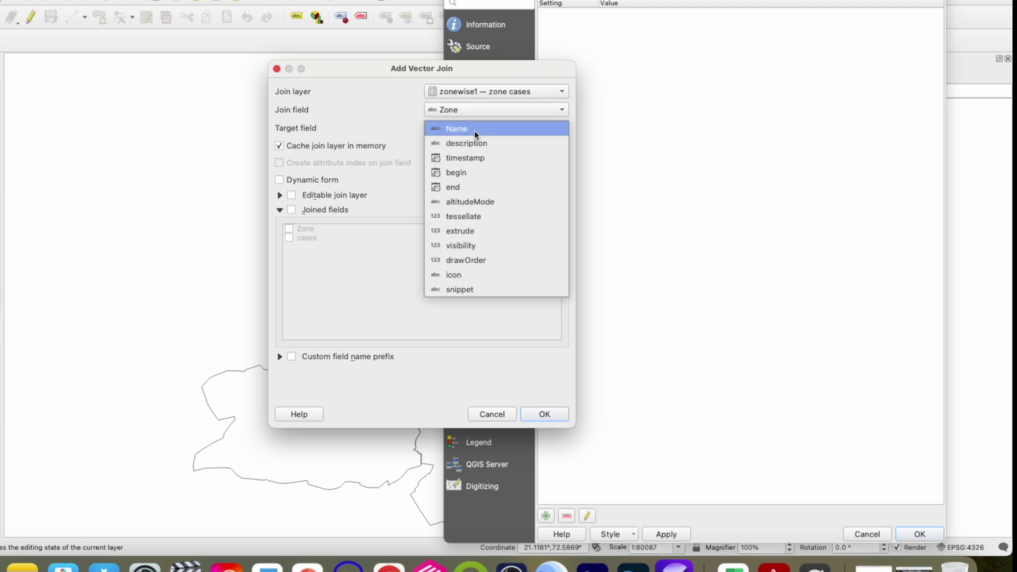
click(485, 131)
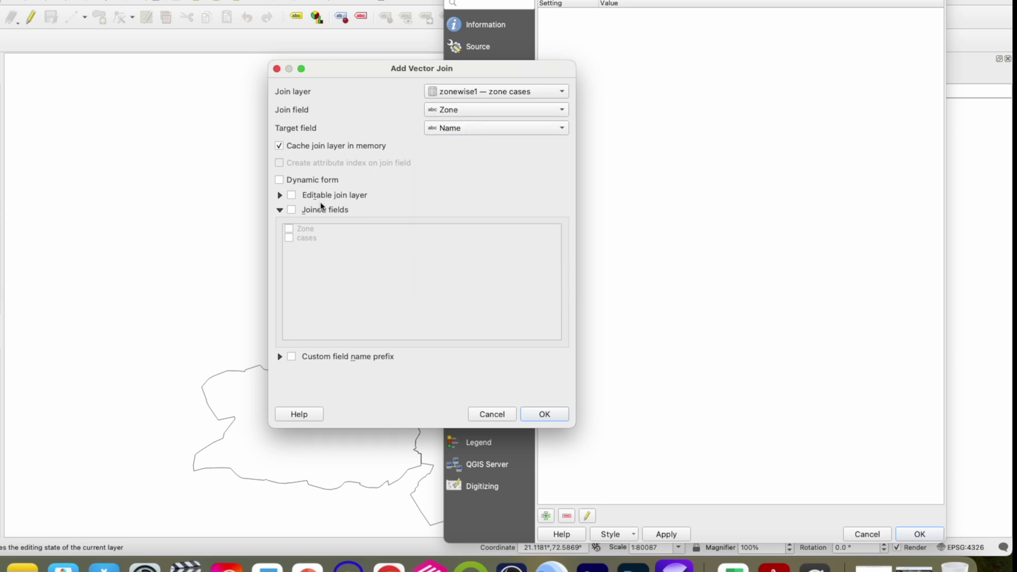
click(292, 210)
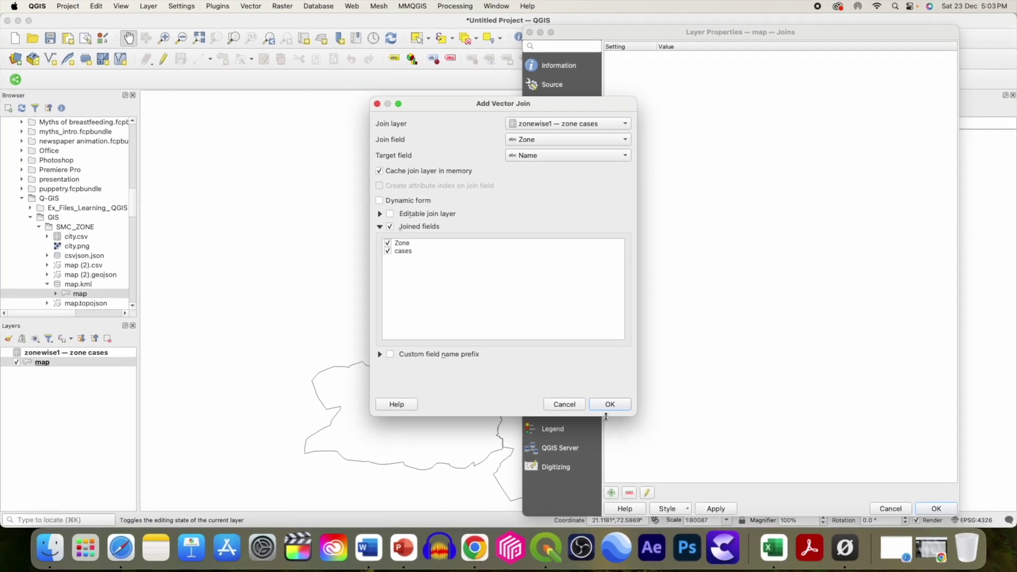
Apply the zone cases join and verify each zone's case count in the attribute table
click(610, 405)
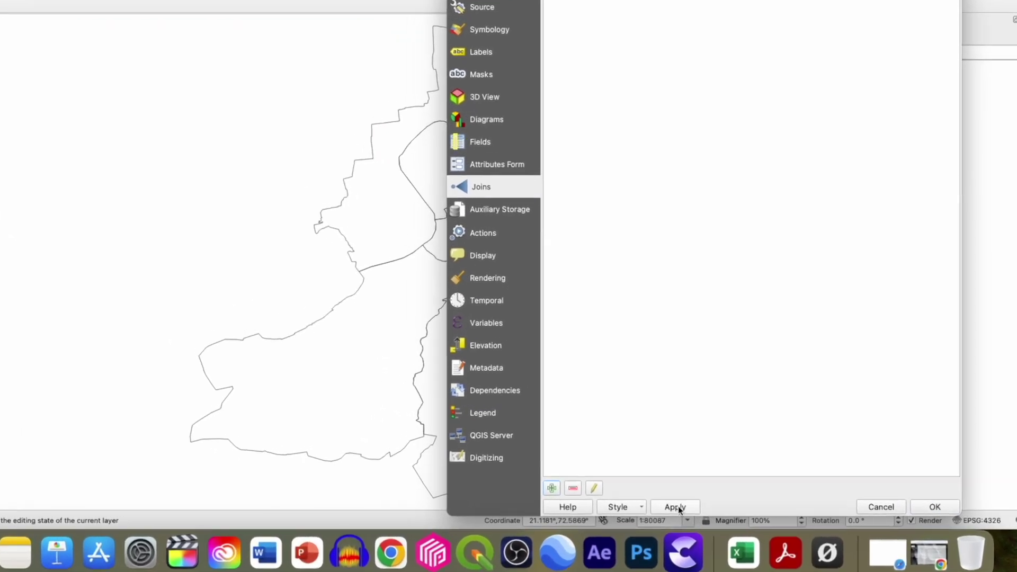
click(933, 504)
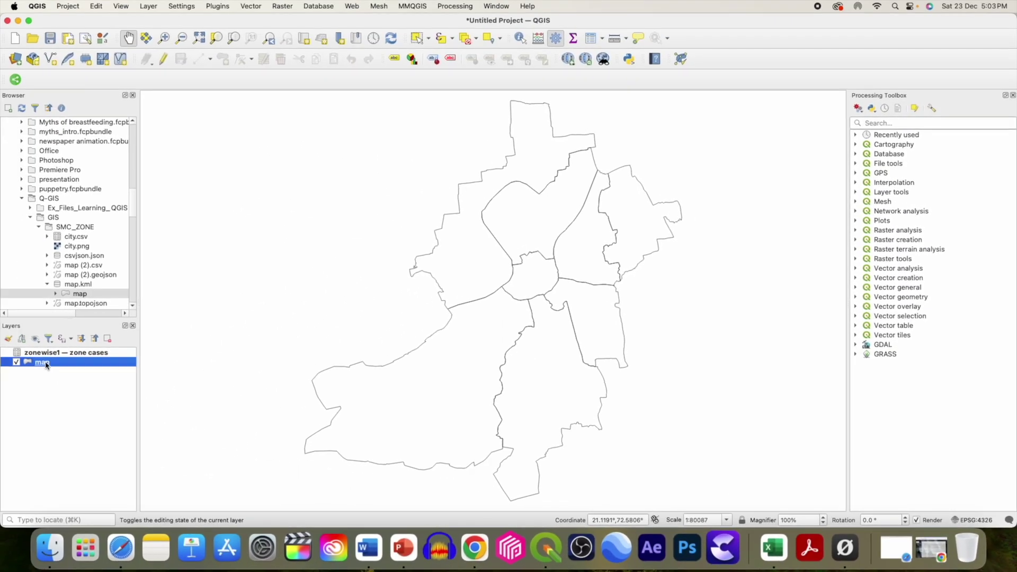
right_click(42, 361)
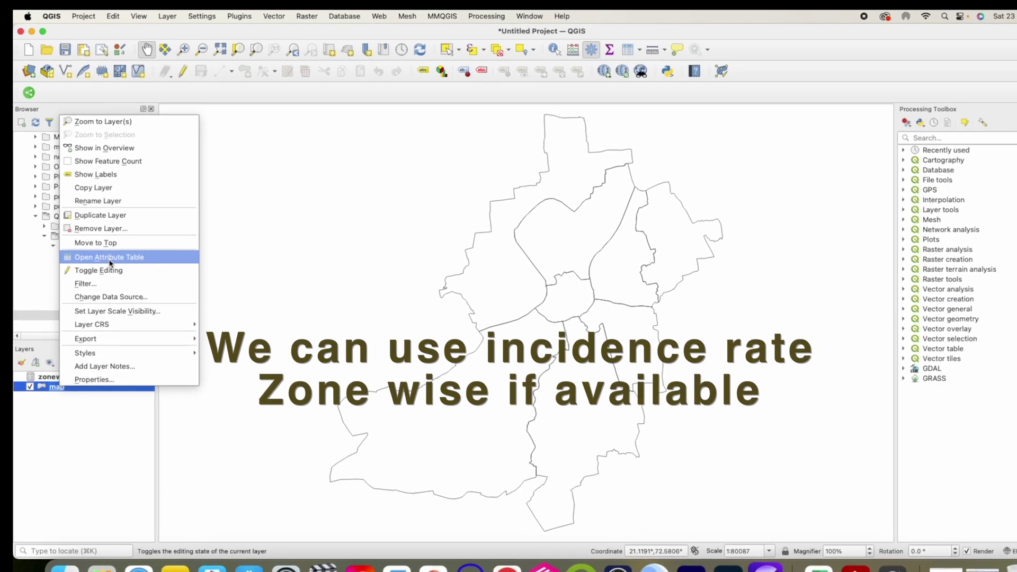
click(109, 258)
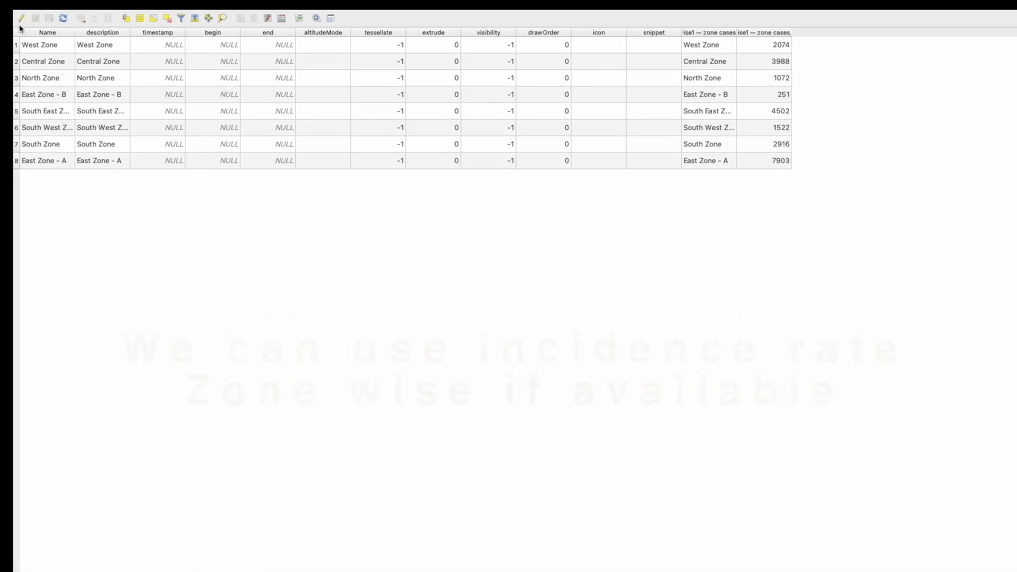
click(8, 21)
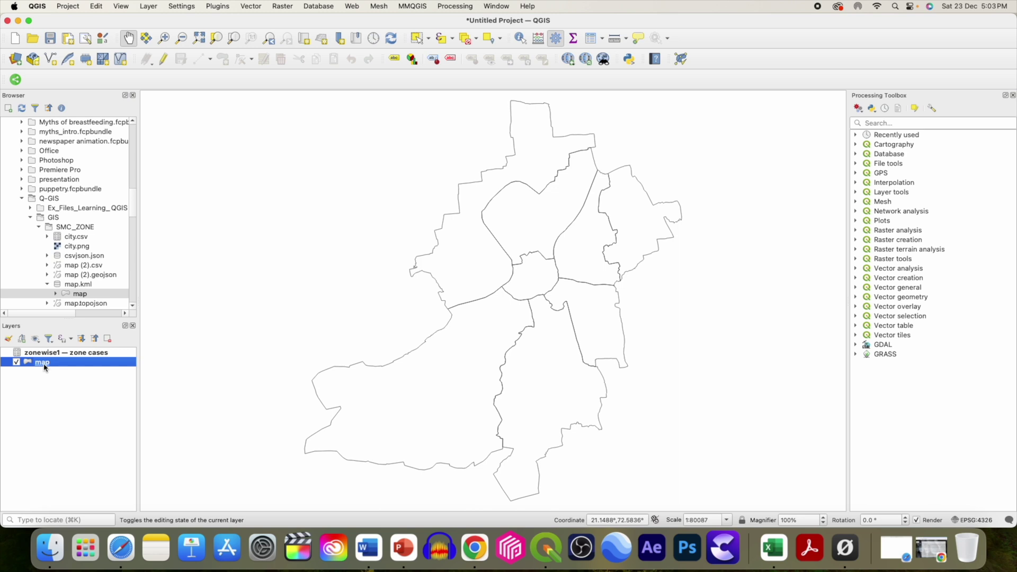
Set the map layer's symbology to Categorized by the zonewise1 — zone cases_cases field
right_click(45, 368)
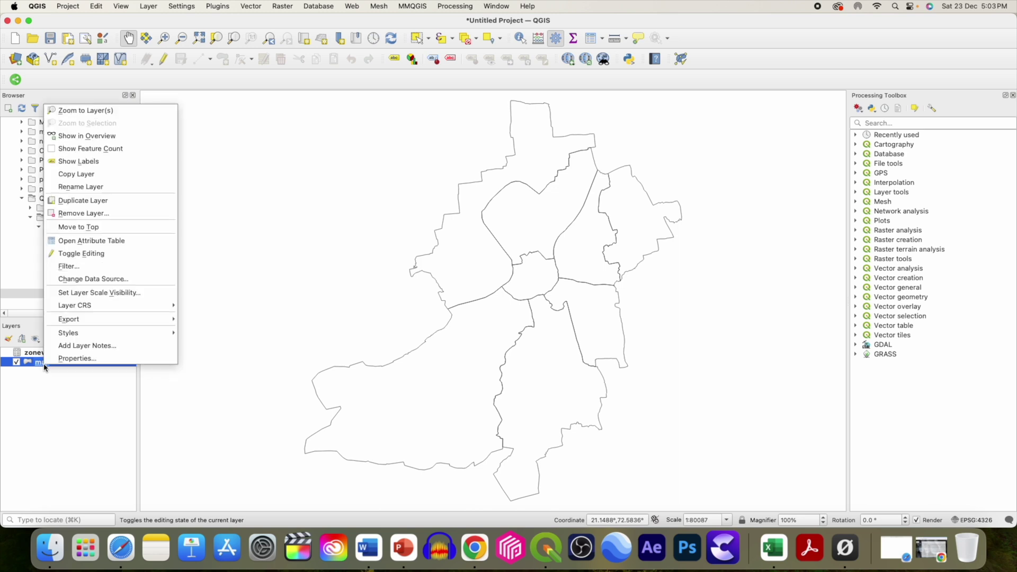
click(75, 359)
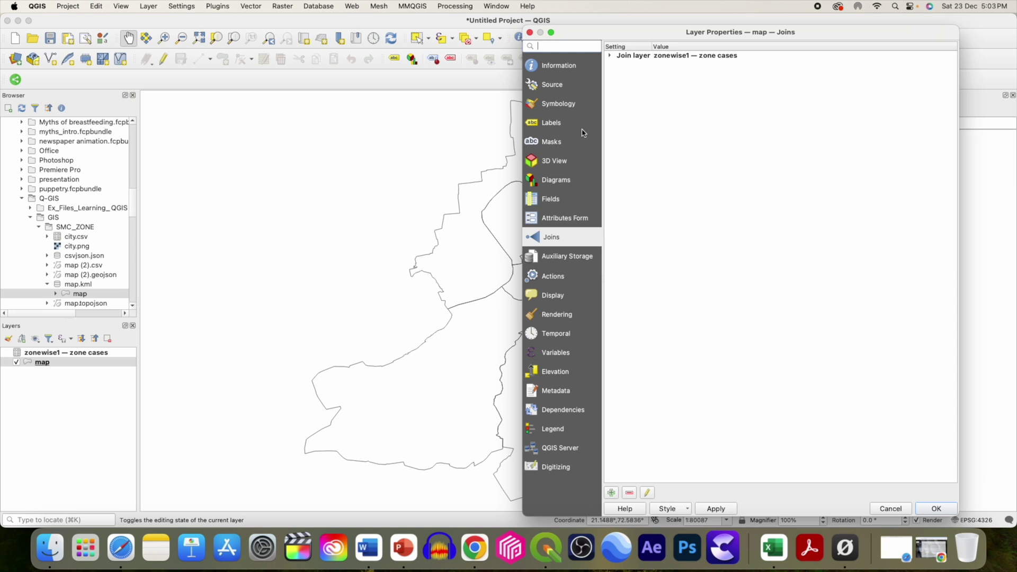
click(554, 108)
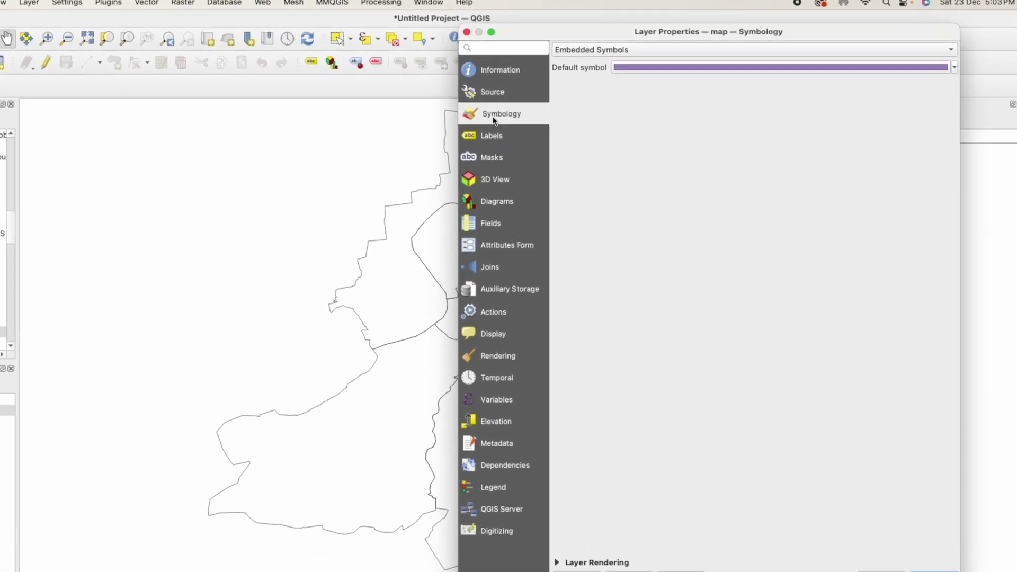
click(575, 53)
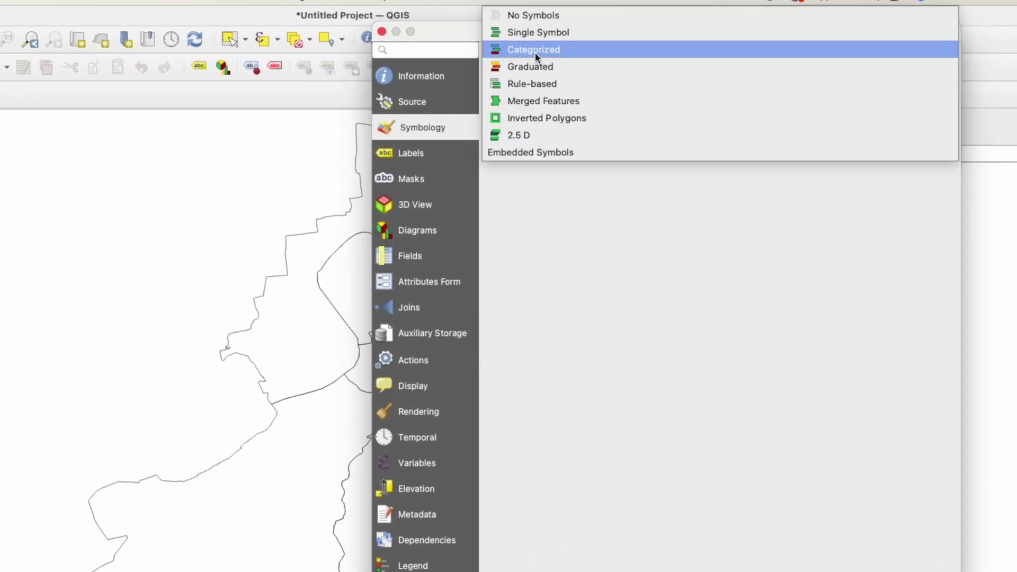
click(535, 54)
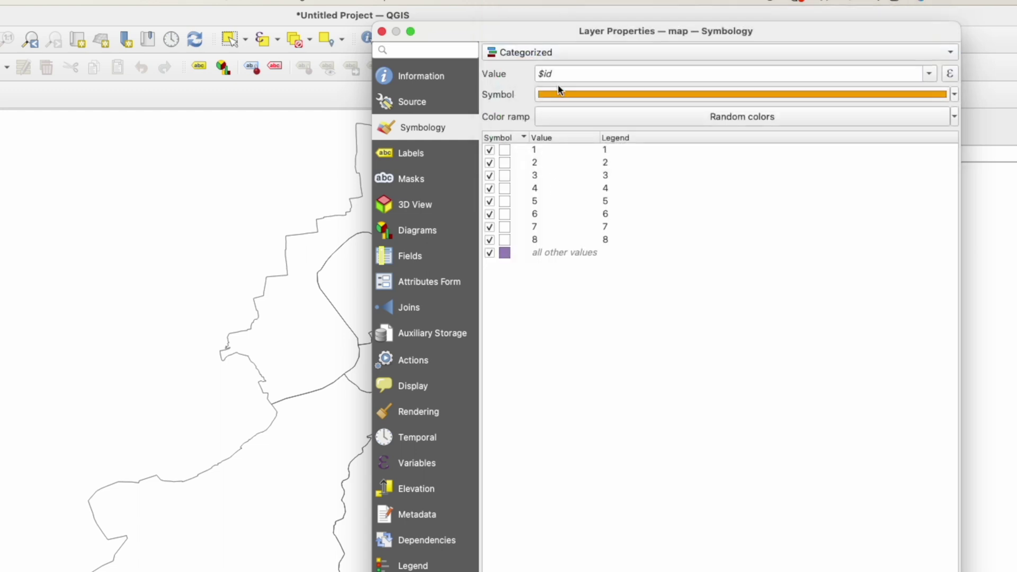
click(930, 77)
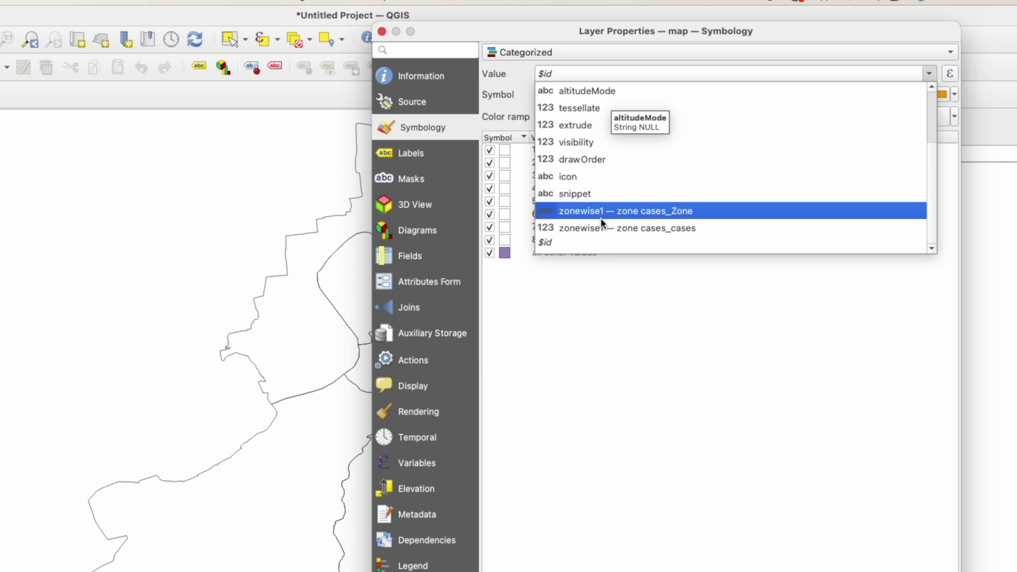
click(649, 231)
Inspect the default fill symbol without changes, then choose the Blues colour ramp
click(652, 96)
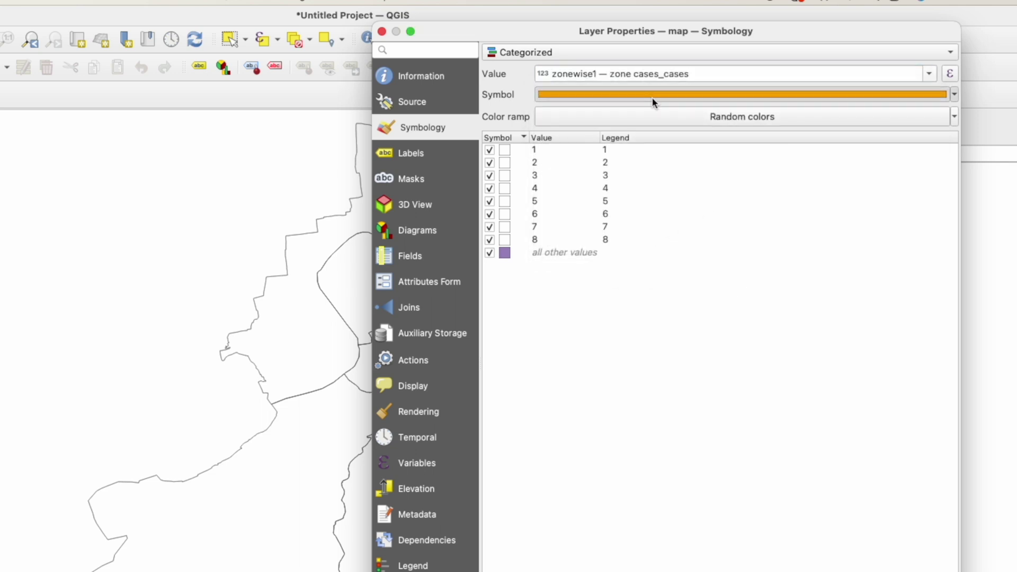
click(162, 96)
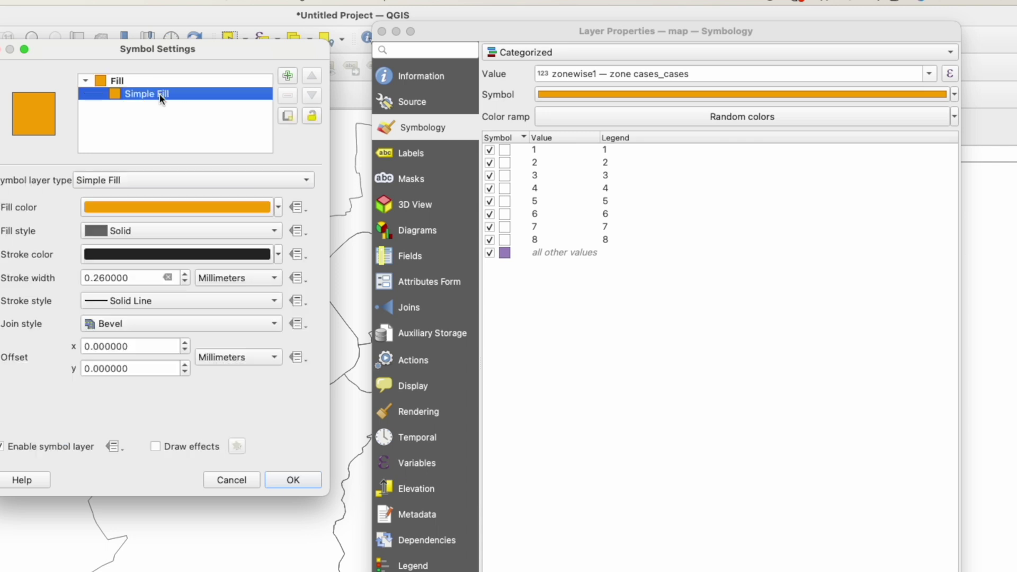
click(277, 209)
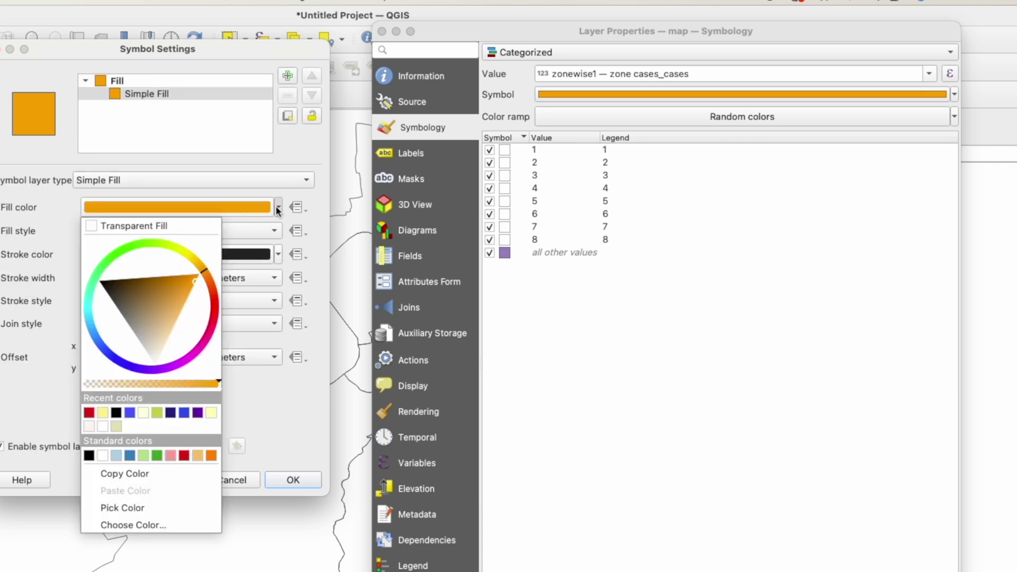
click(253, 479)
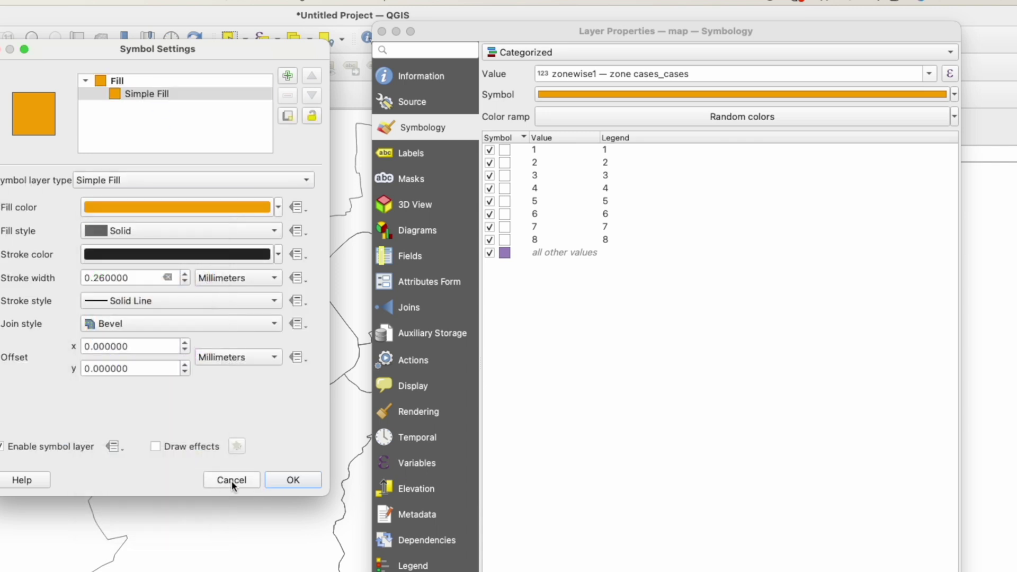
click(231, 481)
click(953, 118)
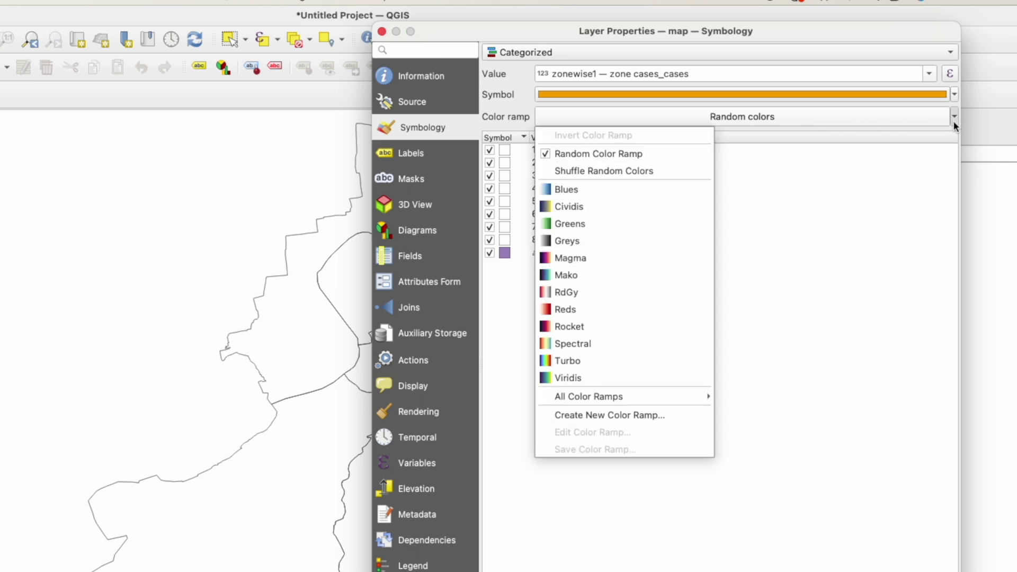
click(572, 191)
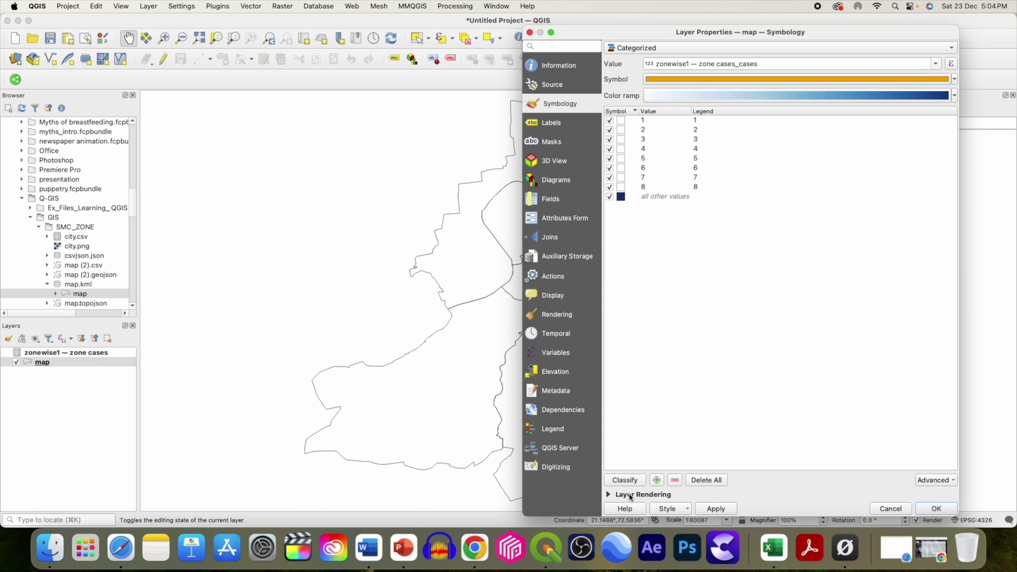
Classify into eight case-count categories from 251 to 7903, excluding 'all other values', and apply
click(611, 479)
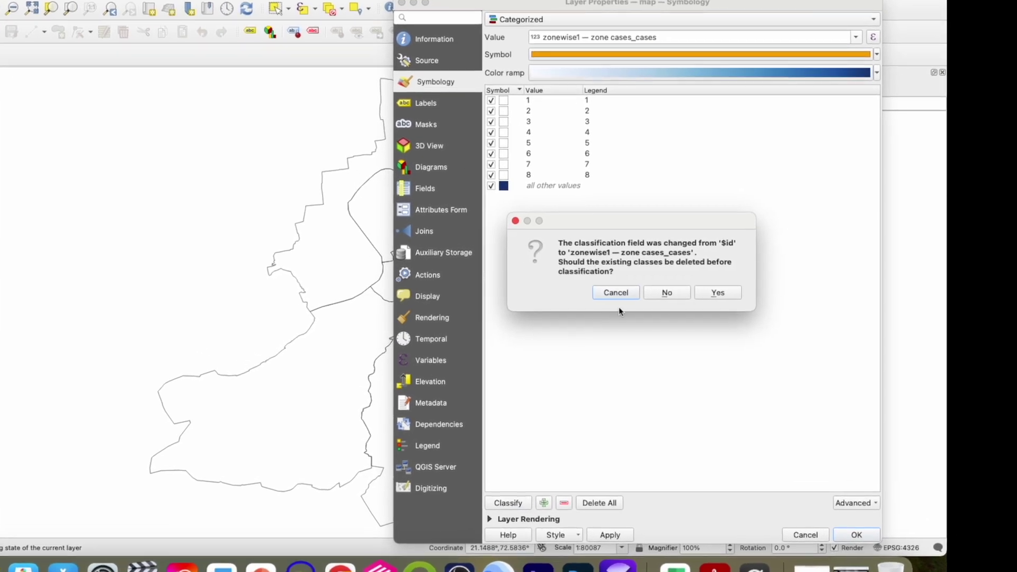
click(704, 291)
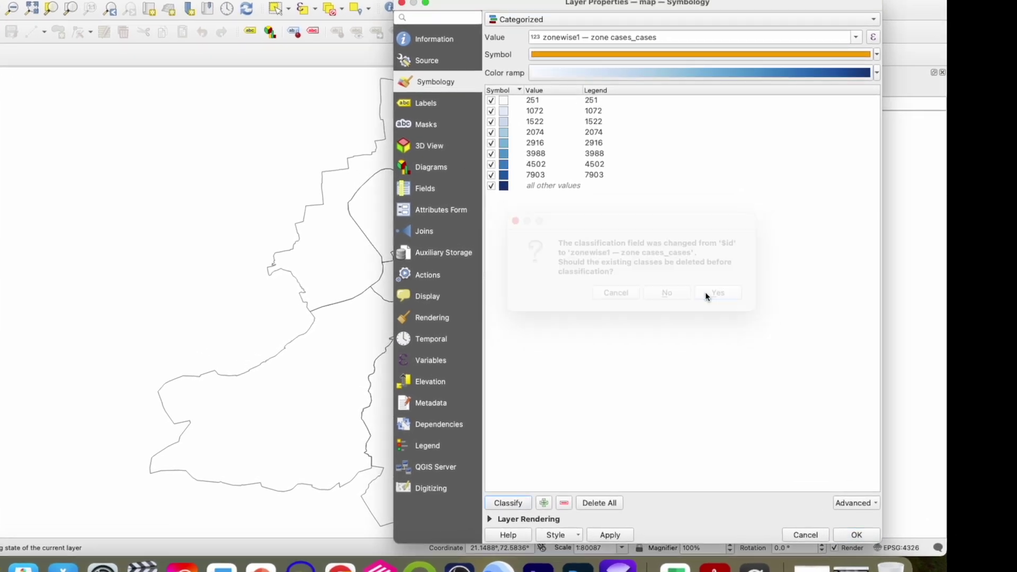
click(490, 186)
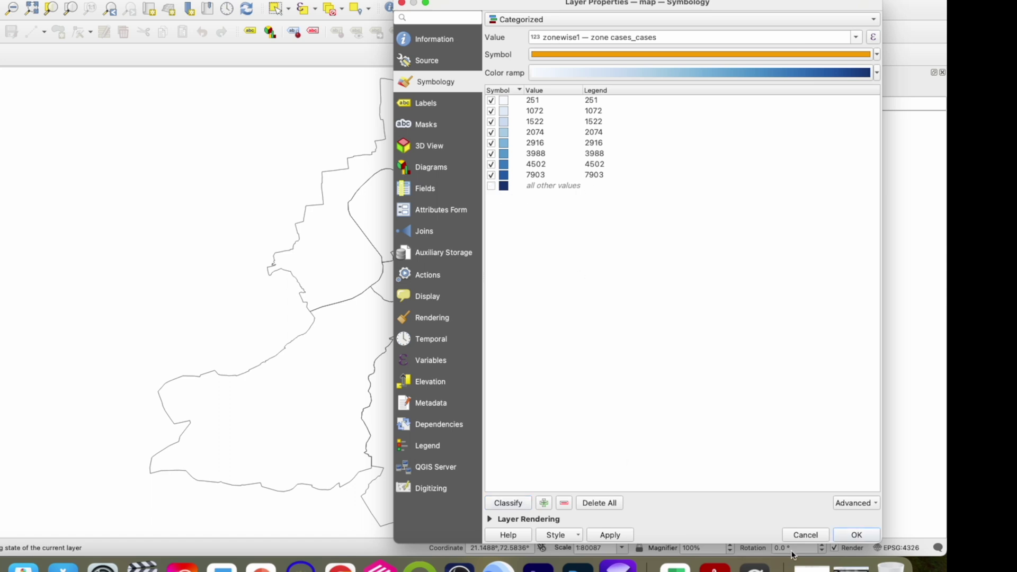
click(610, 536)
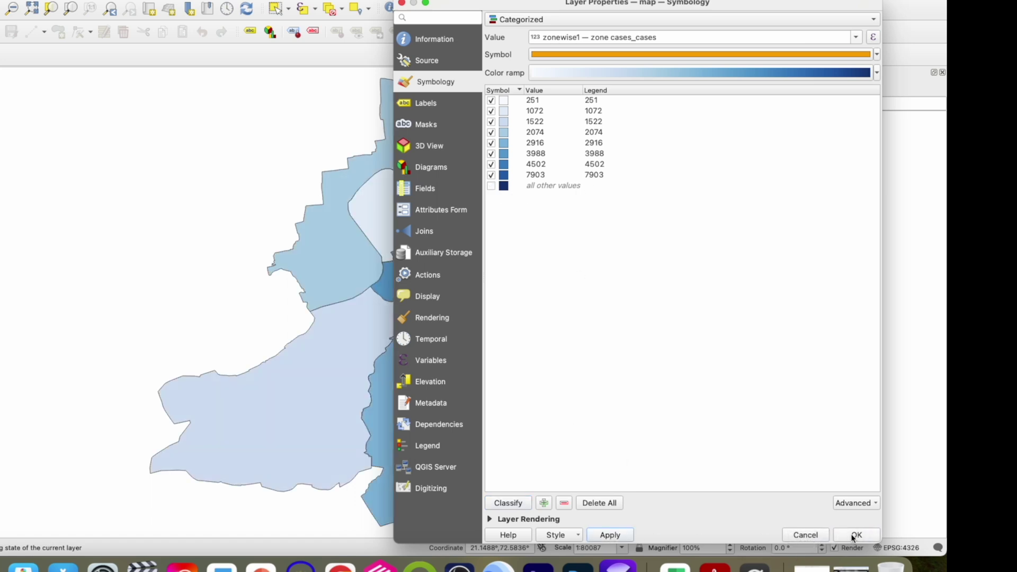
click(853, 535)
scroll(466, 353, up, 1)
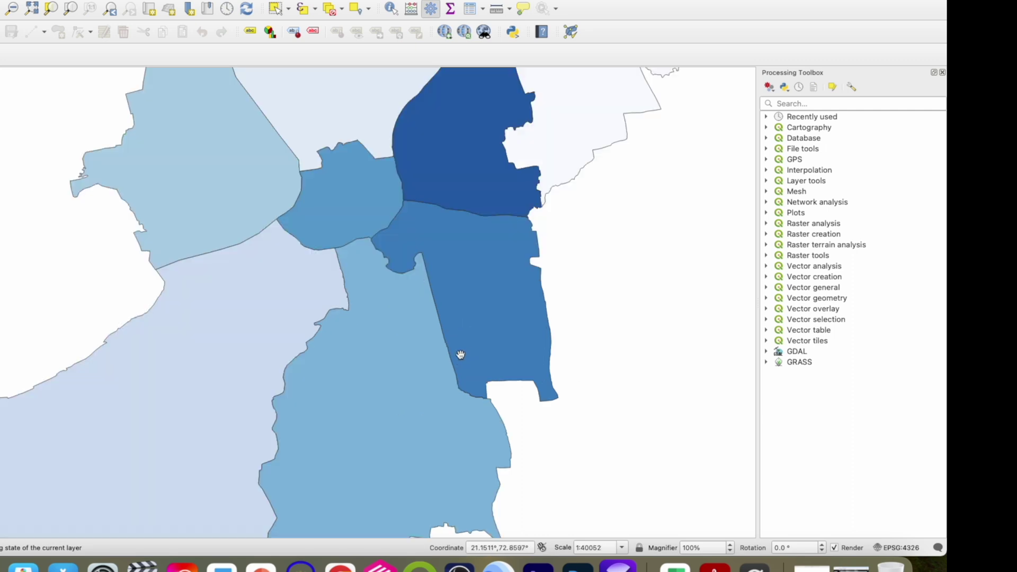
scroll(460, 354, down, 1)
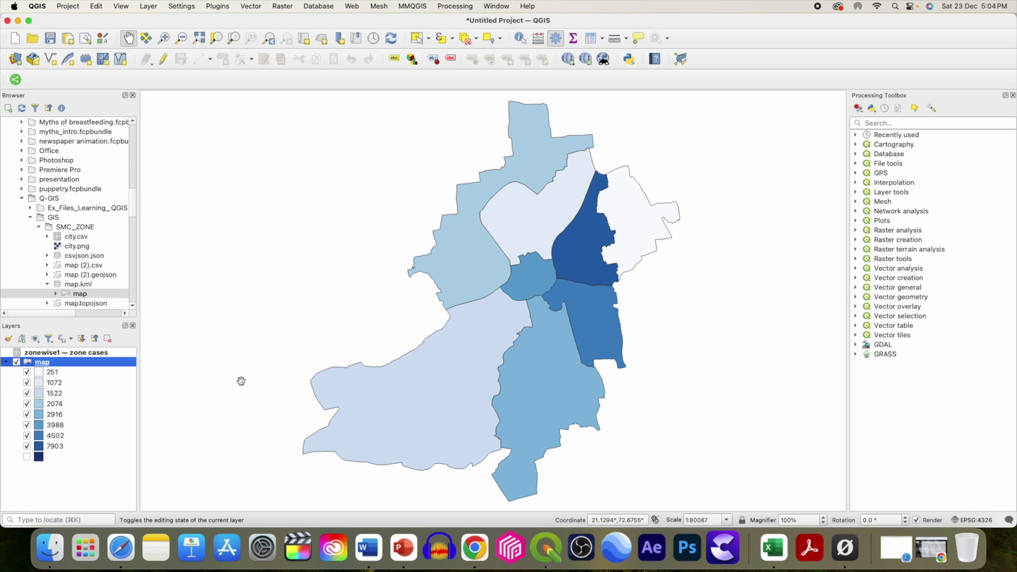
Label each zone by its Name with single labels at size 15 and apply
right_click(42, 363)
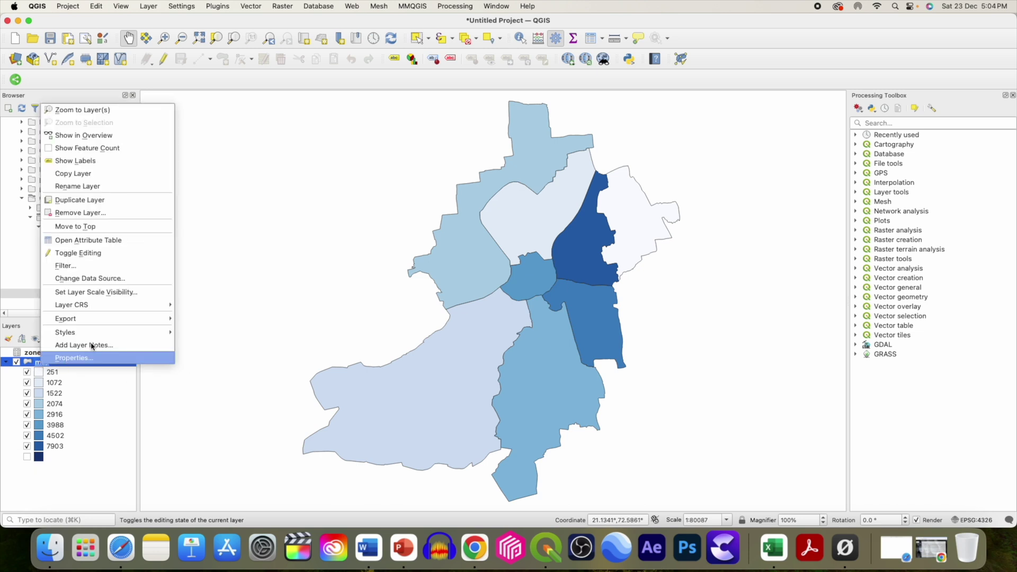
click(90, 357)
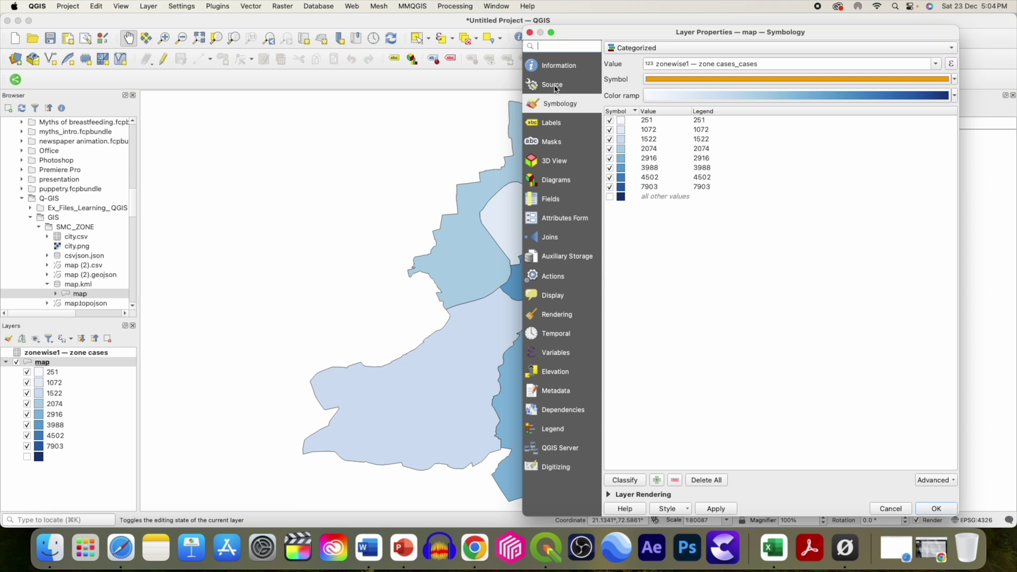
click(555, 127)
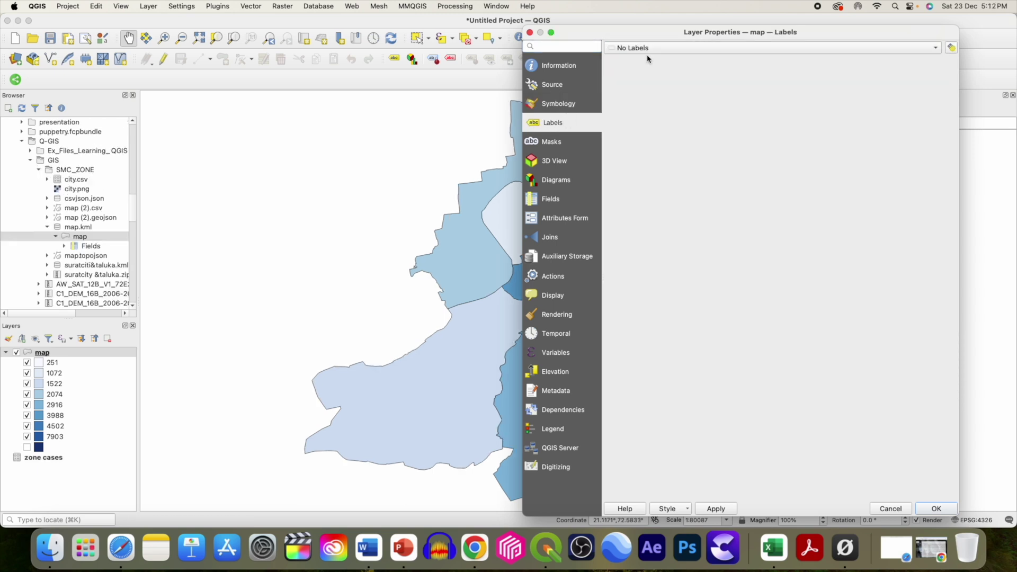
click(645, 50)
click(645, 62)
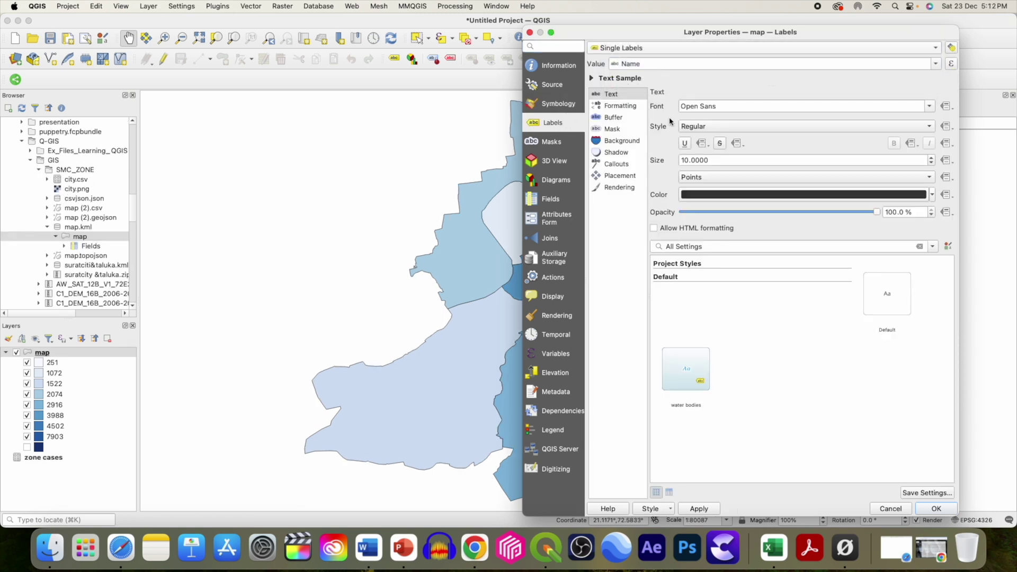
click(931, 158)
click(931, 158)
click(932, 158)
click(931, 159)
click(931, 158)
click(700, 508)
Turn on a drop shadow for the zone name labels
click(621, 105)
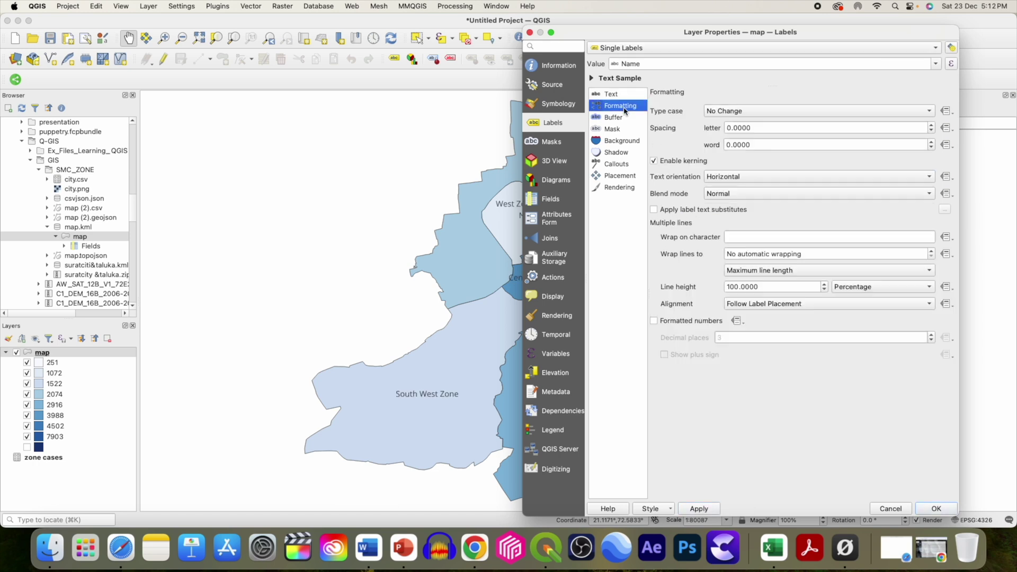
click(616, 152)
click(654, 106)
Enable label callouts in Balloons style and apply them to the map
click(619, 164)
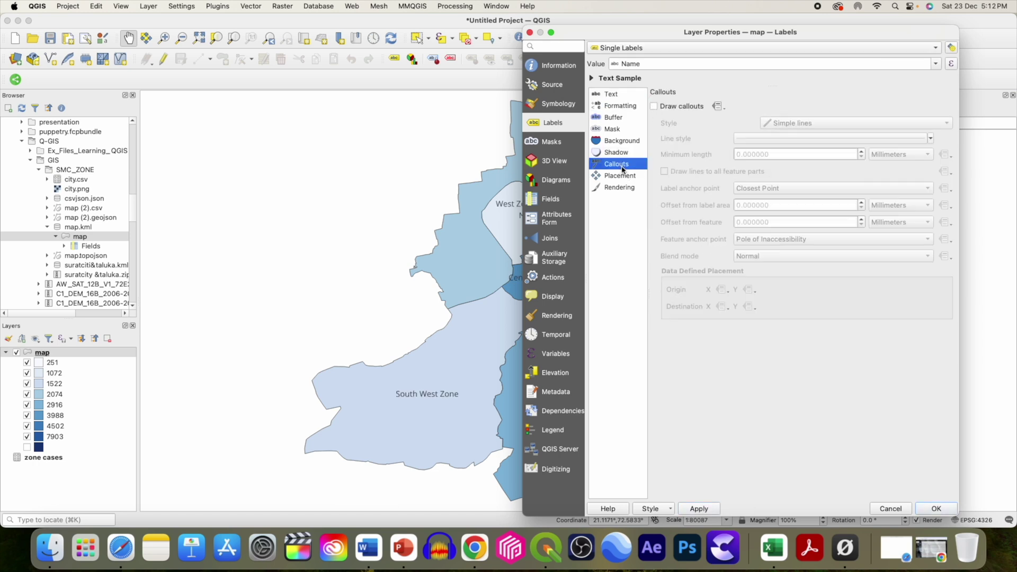
click(654, 106)
click(803, 124)
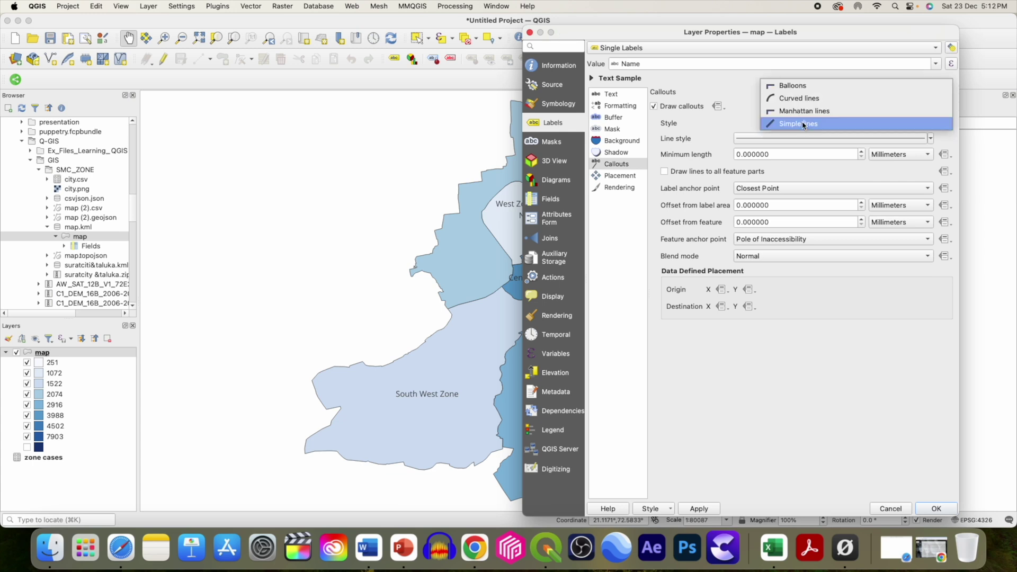
click(806, 92)
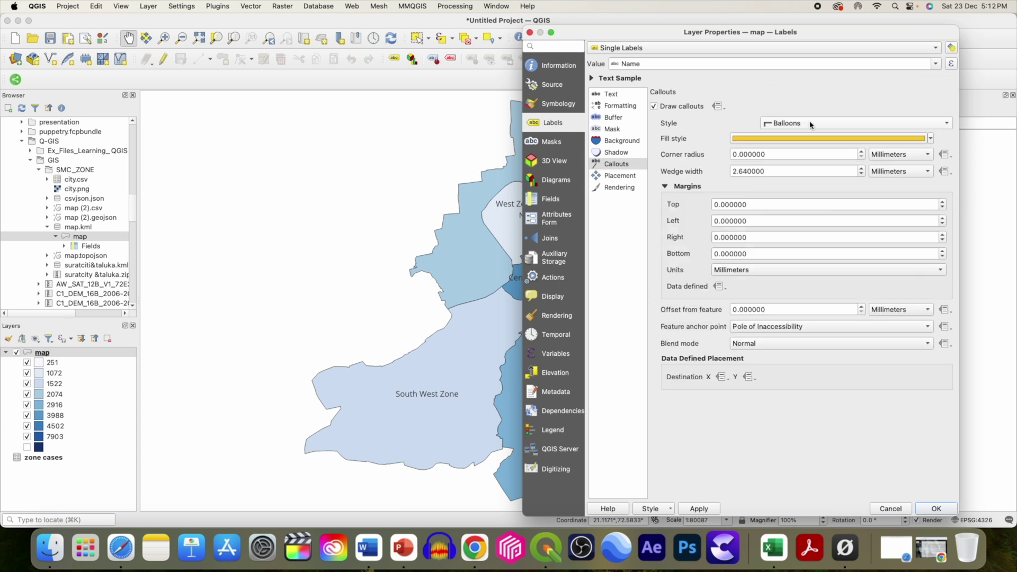
click(715, 510)
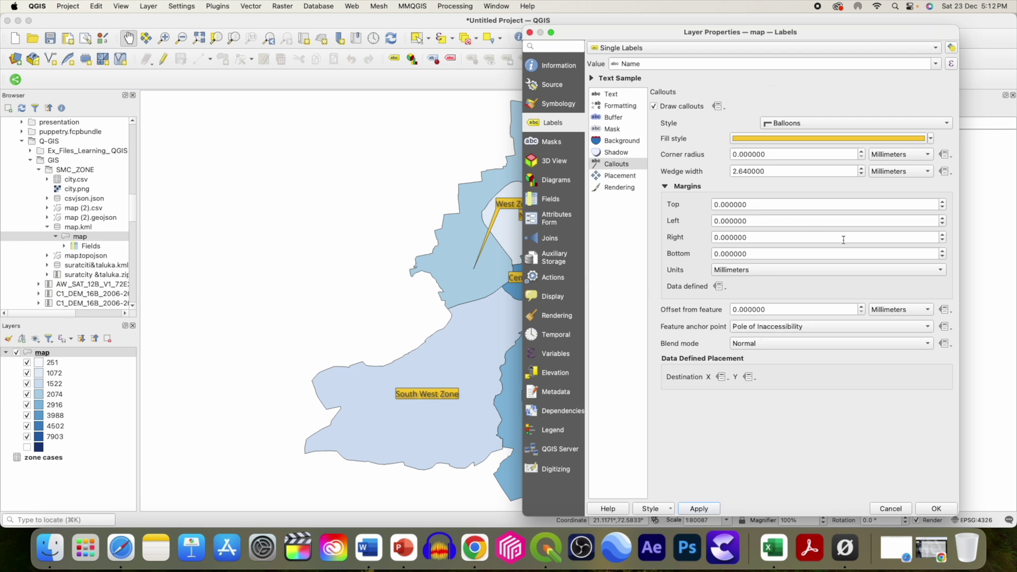
Review the label Placement and Rendering settings, then close the layer properties with OK
click(613, 177)
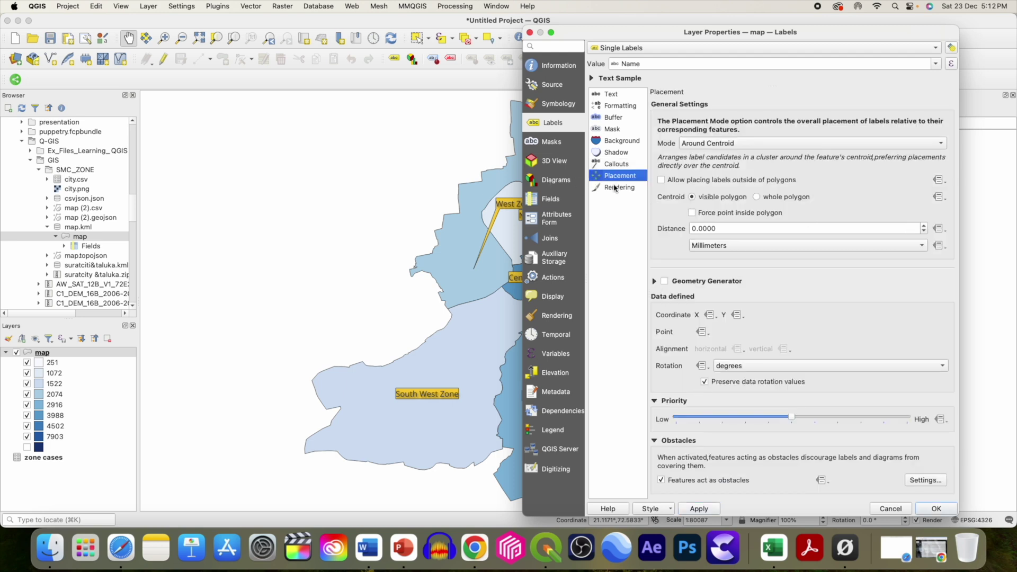
click(614, 190)
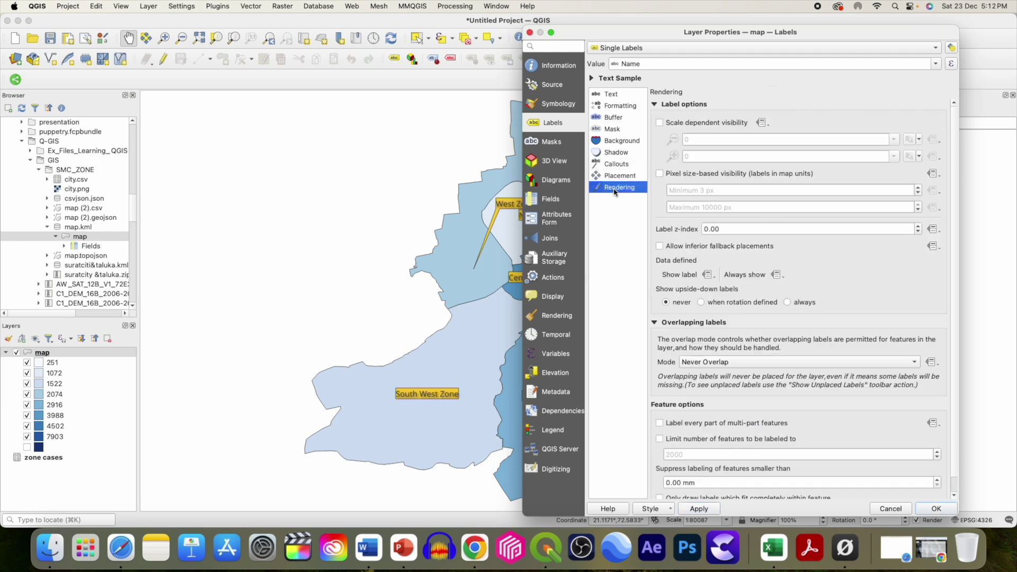
click(936, 509)
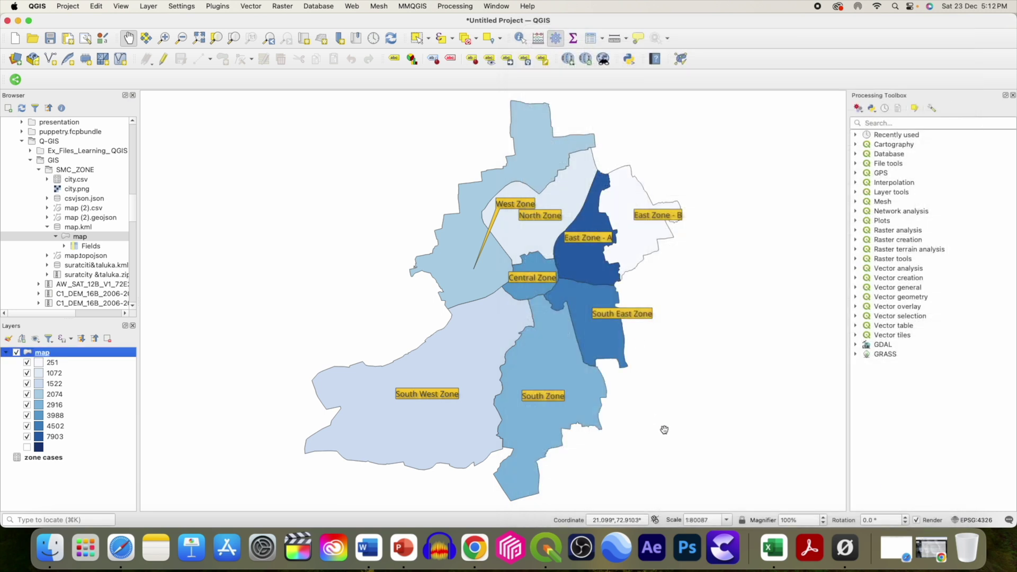